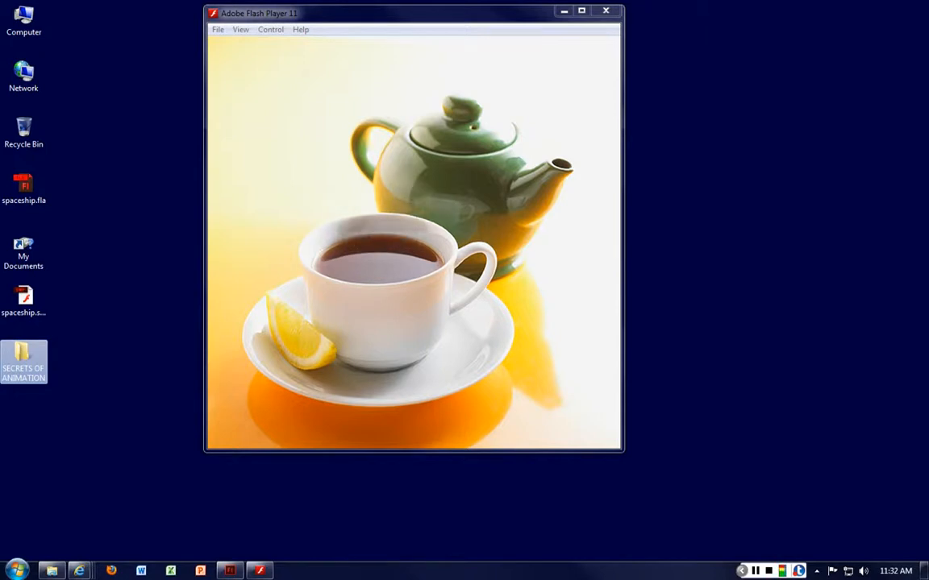
Bring up the tea cup image in the browser, then move the browser and the steaming tea cup preview window aside
{"action": "left_click", "coordinate": [79, 571]}
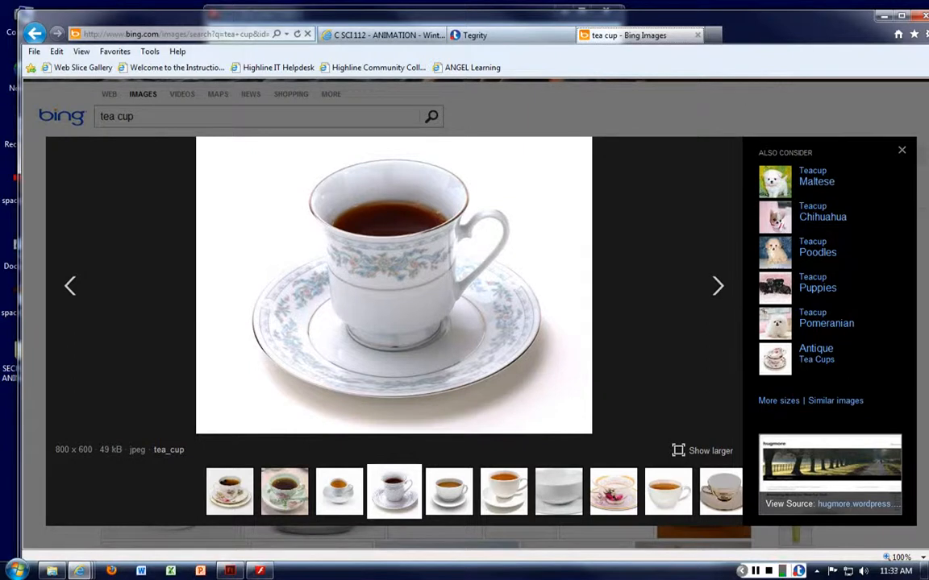
{"action": "left_click_drag", "start_coordinate": [58, 15], "coordinate": [916, 41]}
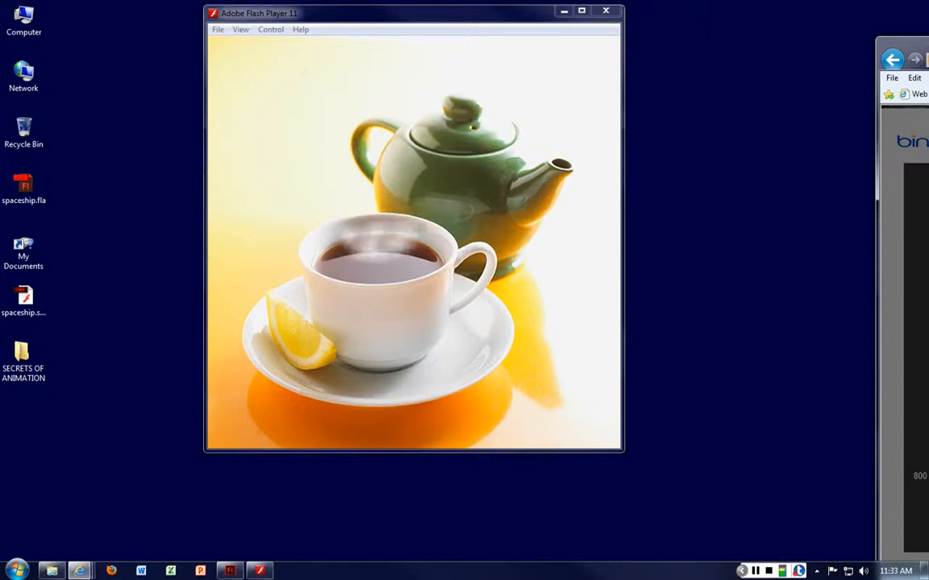
{"action": "left_click_drag", "start_coordinate": [403, 13], "coordinate": [311, 16]}
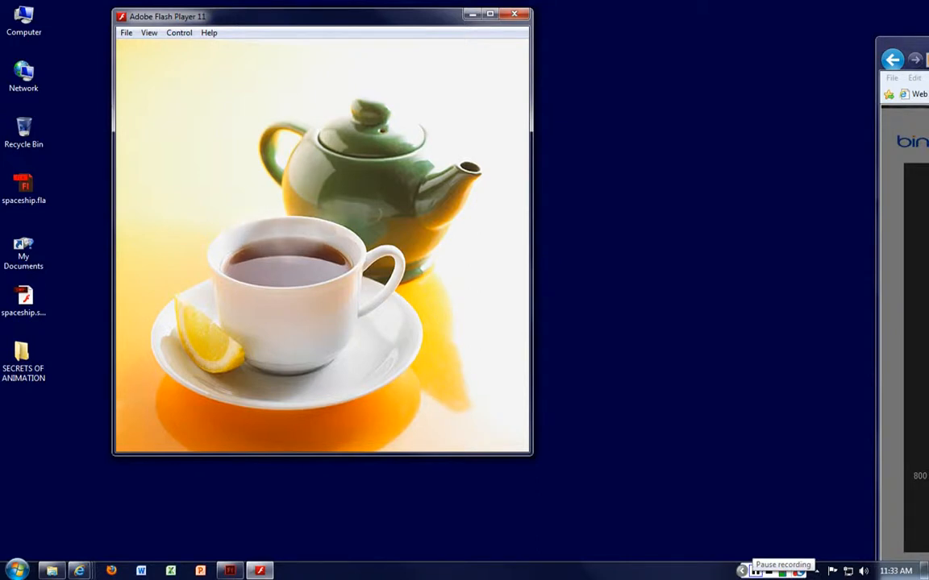
{"action": "left_click", "coordinate": [755, 570]}
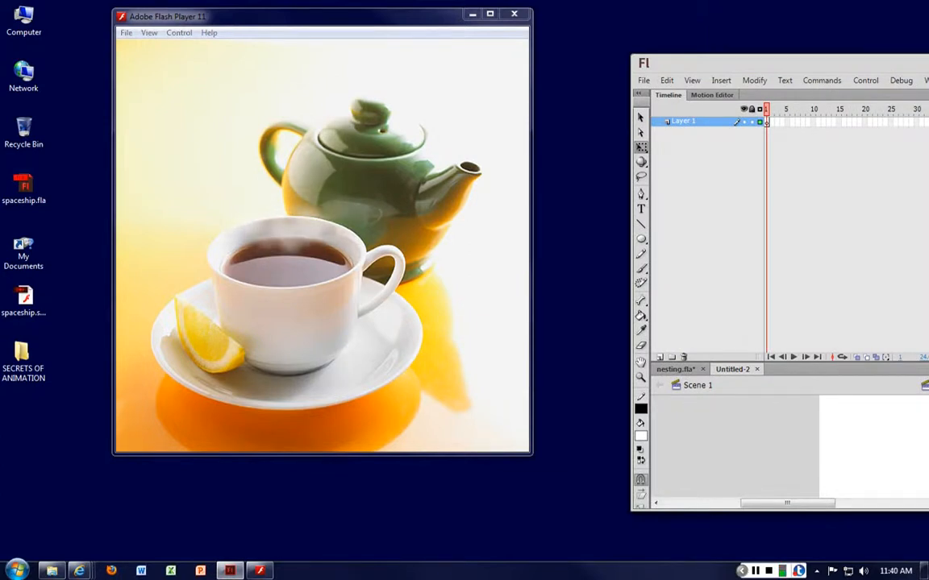
Maximize the Flash authoring window and set the new document's stage color to black
{"action": "left_click_drag", "start_coordinate": [790, 64], "coordinate": [316, 46]}
{"action": "left_click", "coordinate": [718, 43]}
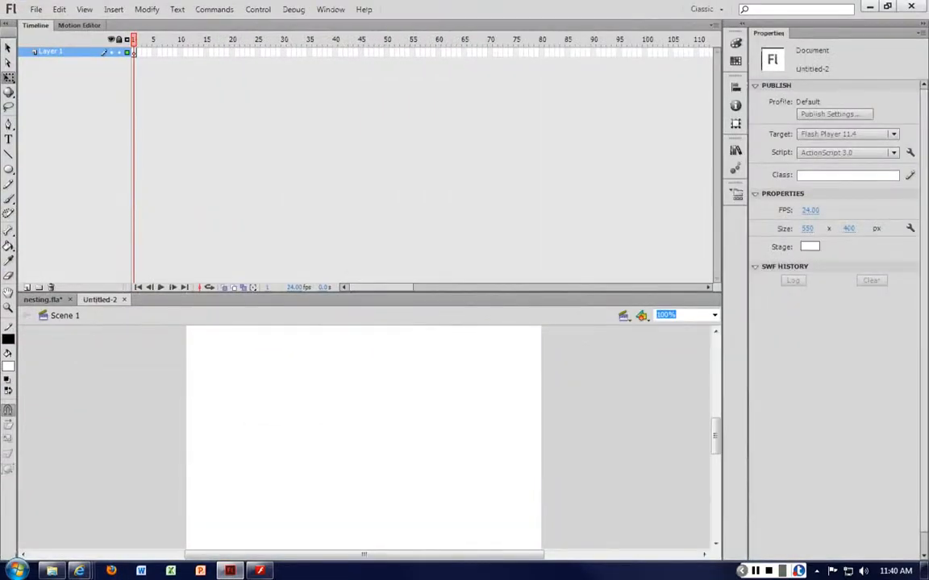
{"action": "left_click", "coordinate": [809, 246]}
{"action": "left_click", "coordinate": [745, 288]}
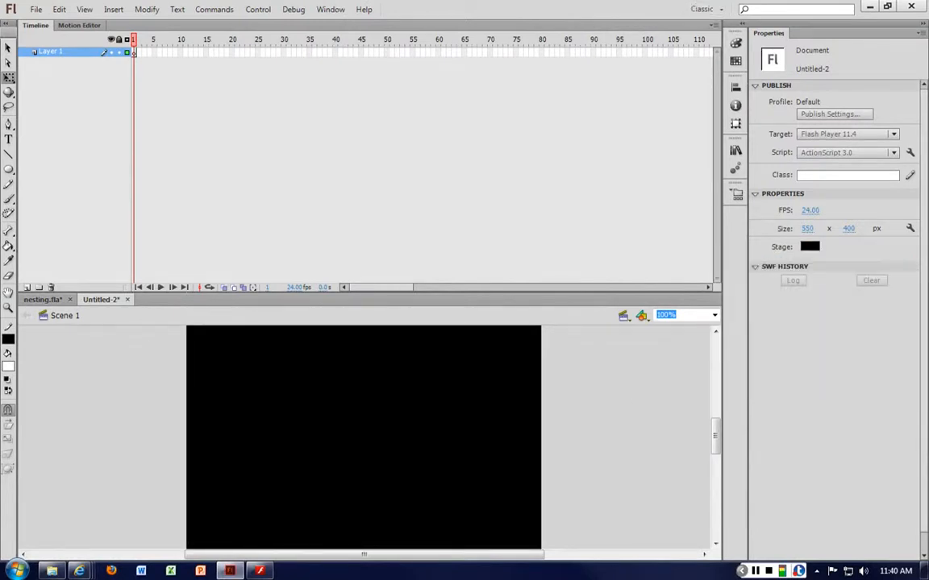
Enlarge the document area beneath the timeline and rename Layer 1 as "bloches"
{"action": "left_click_drag", "start_coordinate": [371, 299], "coordinate": [370, 294]}
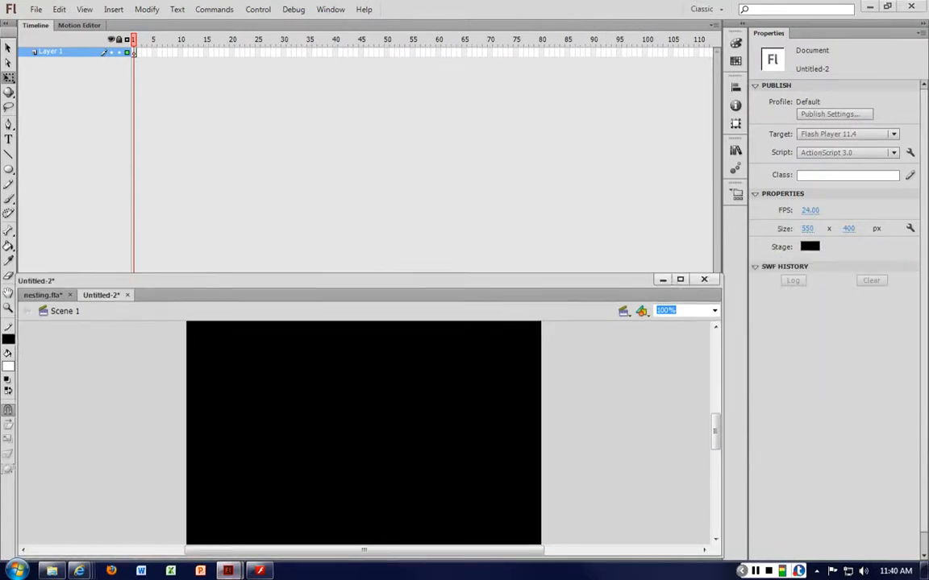
{"action": "left_click_drag", "start_coordinate": [484, 275], "coordinate": [483, 131]}
{"action": "scroll", "coordinate": [605, 323], "scroll_direction": "up", "scroll_amount": 2}
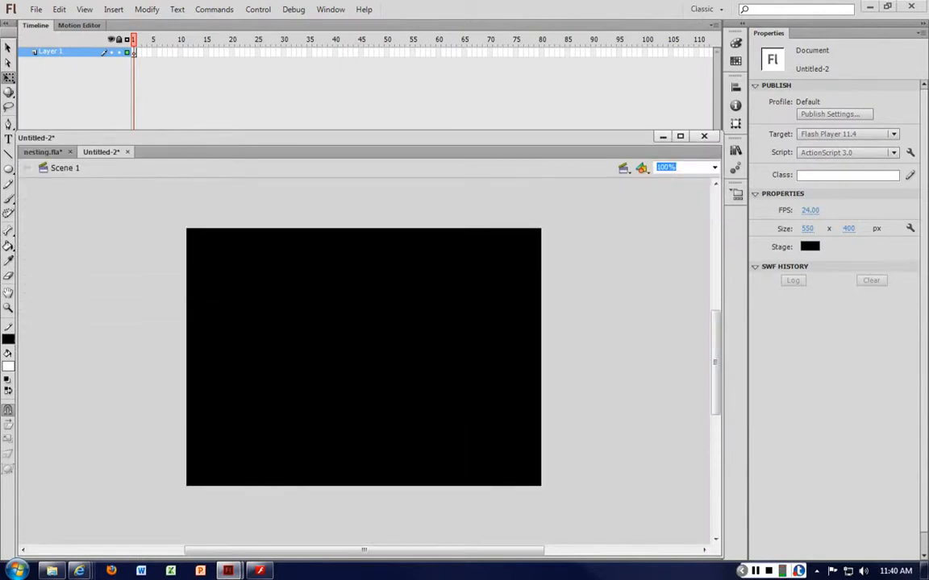
{"action": "double_click", "coordinate": [50, 51]}
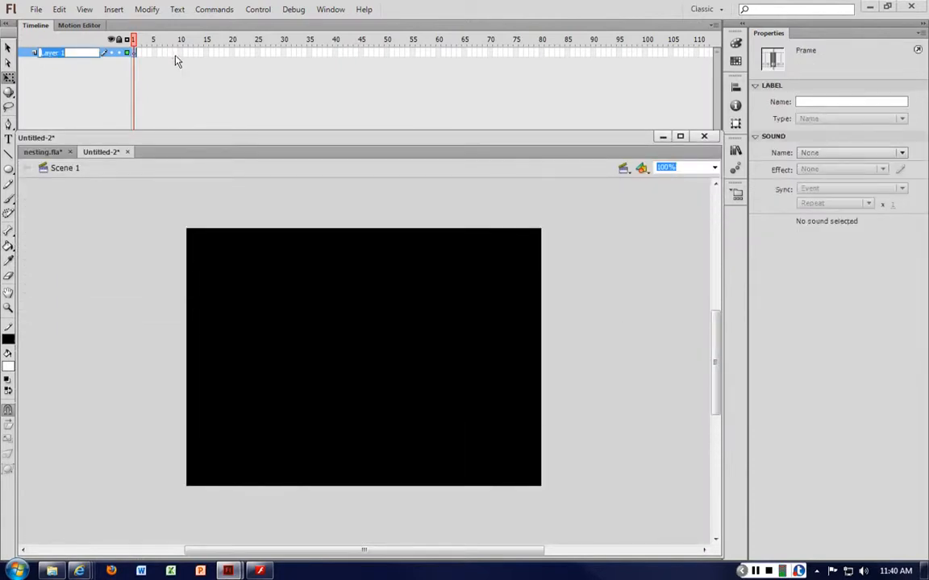
{"action": "type", "text": "blox"}
{"action": "key", "text": "Return"}
Draw a small white circle without a stroke on the lower part of the stage and bend its edges into a teardrop-like blotch
{"action": "key", "text": "o"}
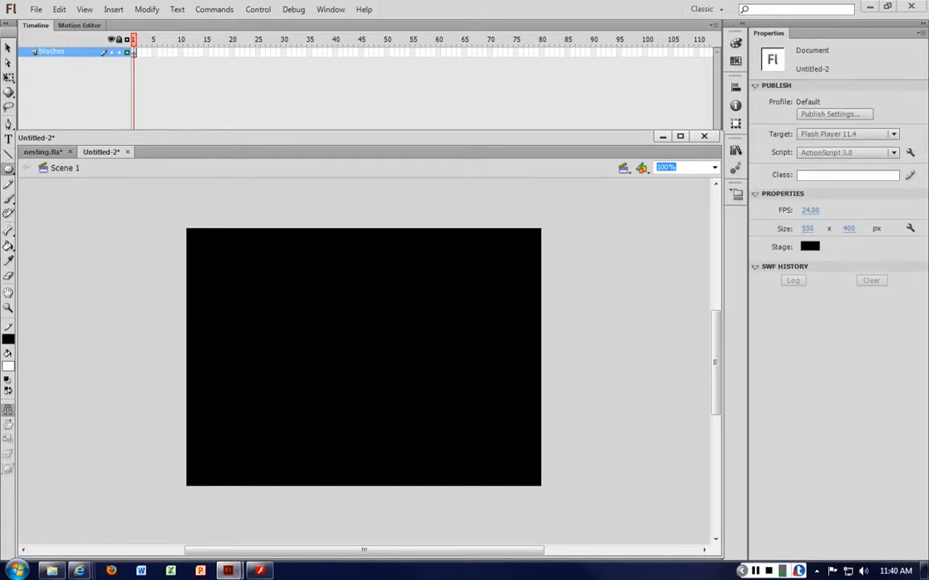
{"action": "left_click", "coordinate": [8, 339]}
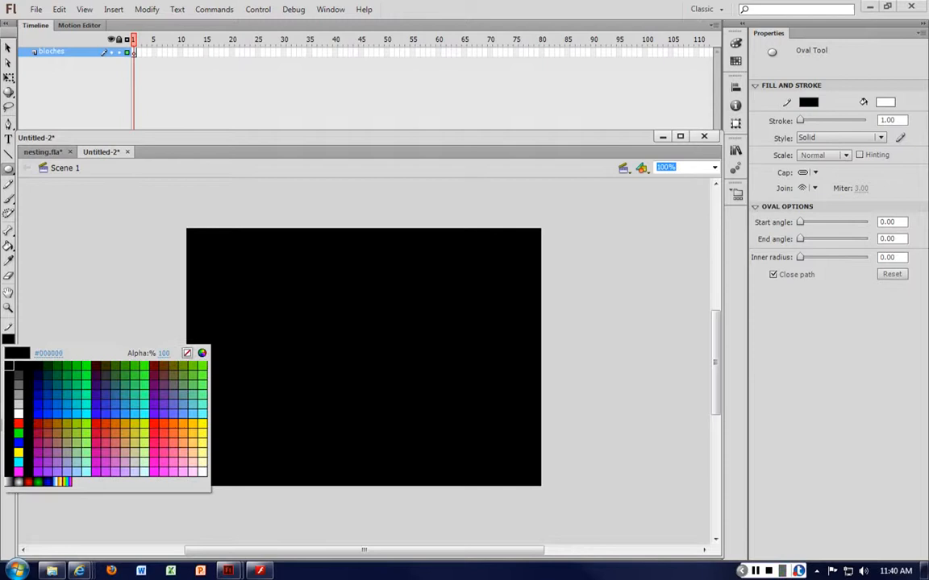
{"action": "left_click", "coordinate": [168, 317]}
{"action": "left_click", "coordinate": [9, 367]}
{"action": "left_click", "coordinate": [291, 396]}
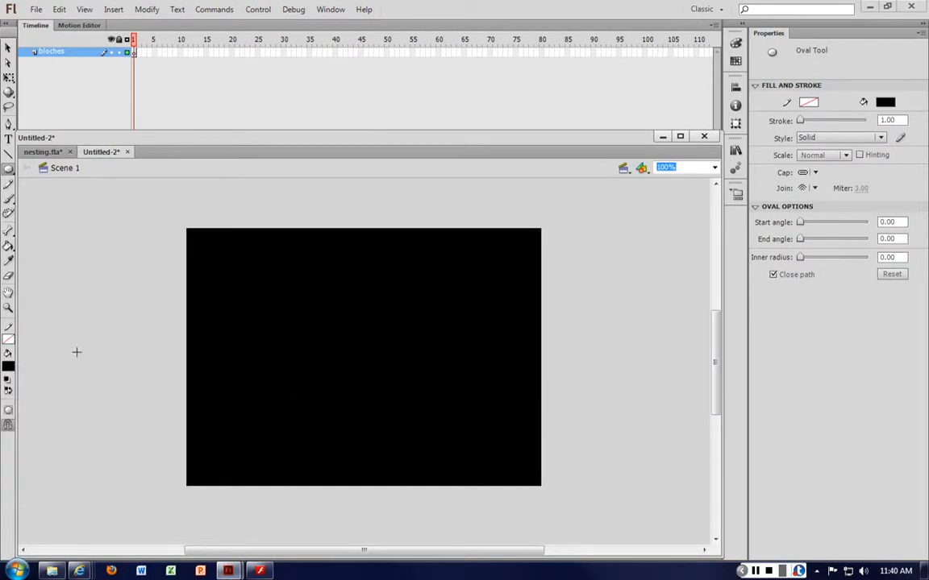
{"action": "left_click", "coordinate": [8, 366]}
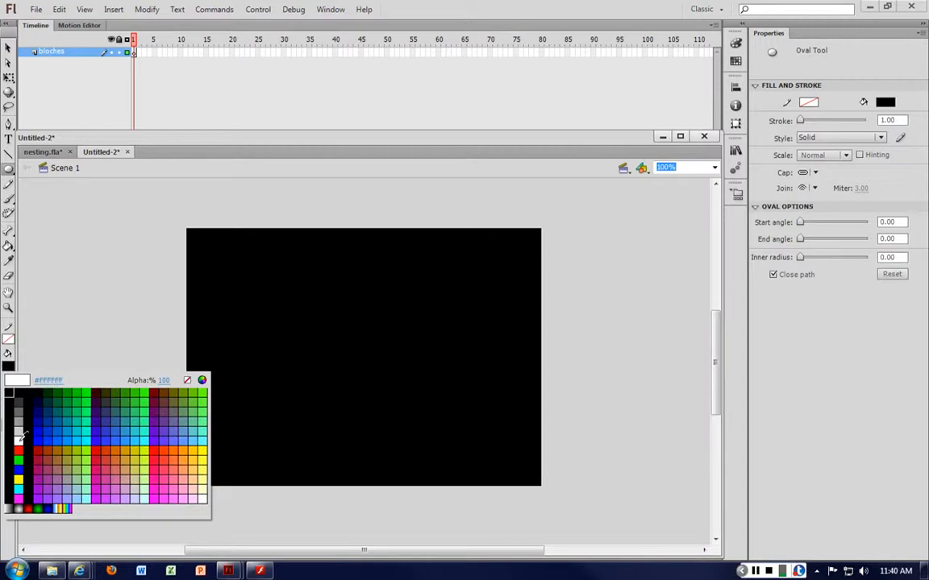
{"action": "left_click", "coordinate": [17, 388]}
{"action": "left_click_drag", "start_coordinate": [299, 400], "coordinate": [326, 420]}
{"action": "left_click", "coordinate": [8, 47]}
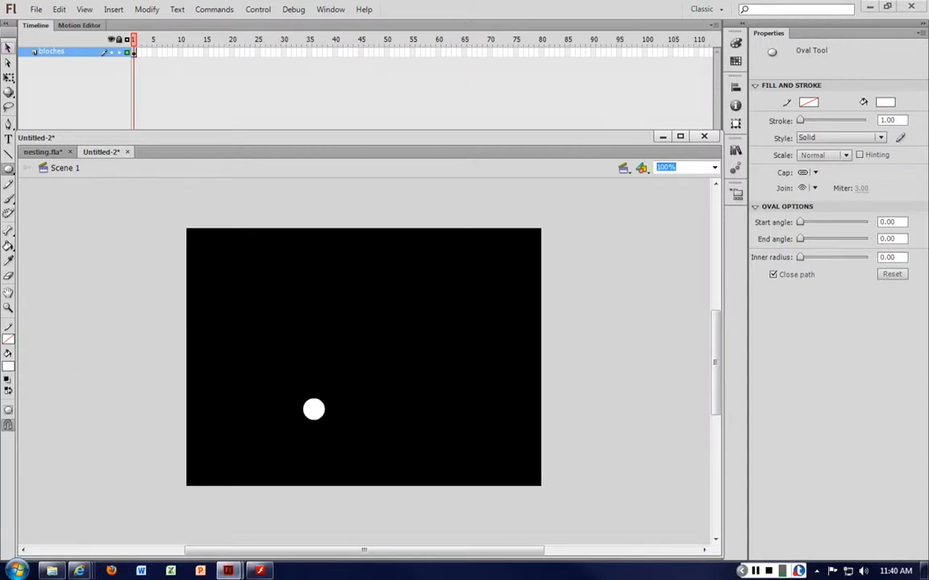
{"action": "mouse_move", "coordinate": [326, 412]}
{"action": "left_mouse_down"}
{"action": "mouse_move", "coordinate": [353, 409]}
{"action": "mouse_move", "coordinate": [311, 407]}
{"action": "mouse_move", "coordinate": [330, 417]}
{"action": "mouse_move", "coordinate": [323, 413]}
{"action": "left_mouse_up"}
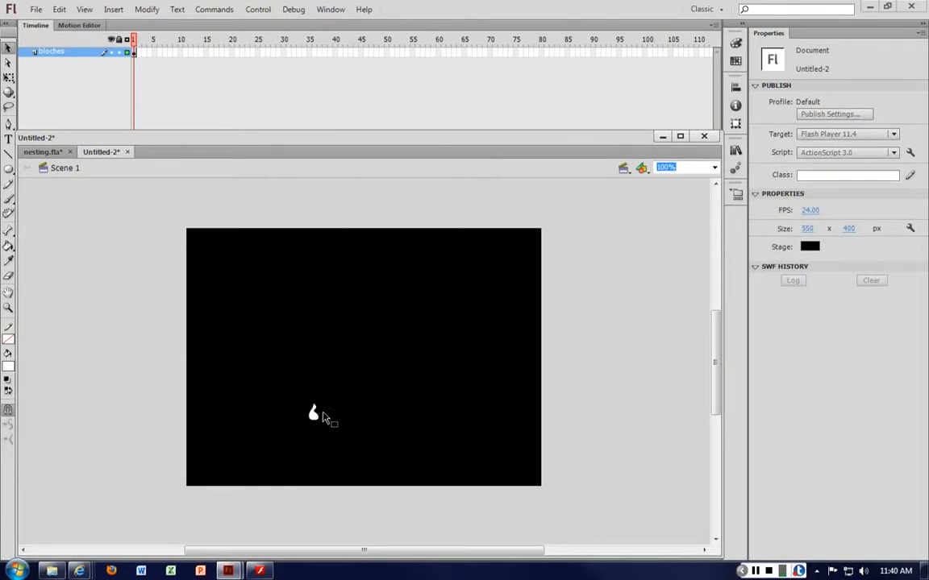
Duplicate the white blotch, place the copy just up and left of the original, and stretch its left side outward
{"action": "left_click", "coordinate": [315, 415]}
{"action": "left_click", "coordinate": [345, 419]}
{"action": "key", "text": "ctrl+v"}
{"action": "left_click_drag", "start_coordinate": [368, 371], "coordinate": [302, 409]}
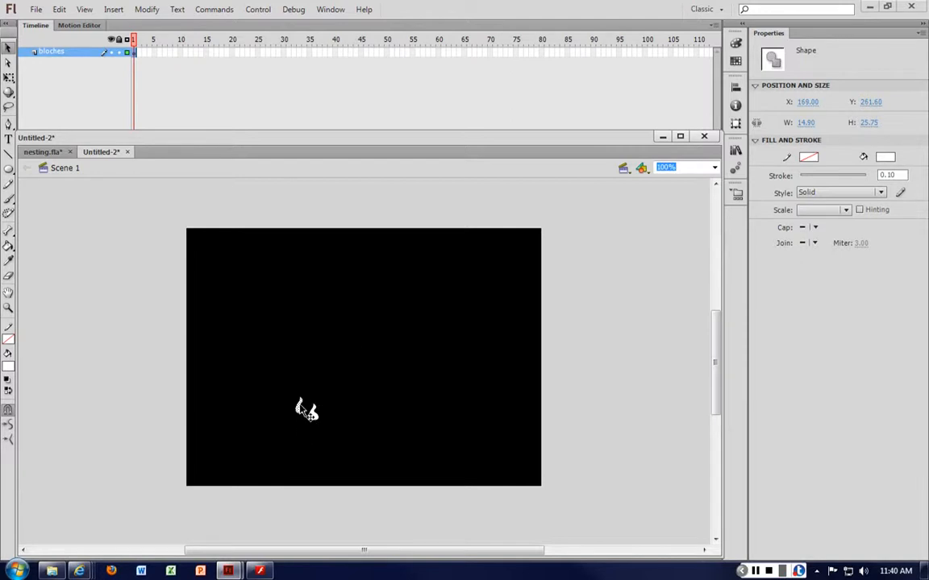
{"action": "left_click", "coordinate": [289, 407]}
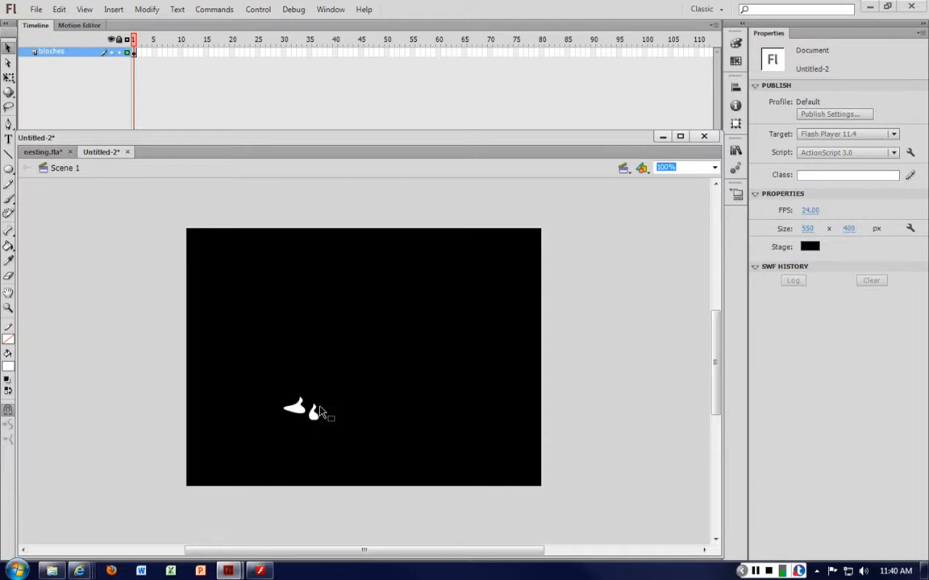
{"action": "key", "text": "ctrl+="}
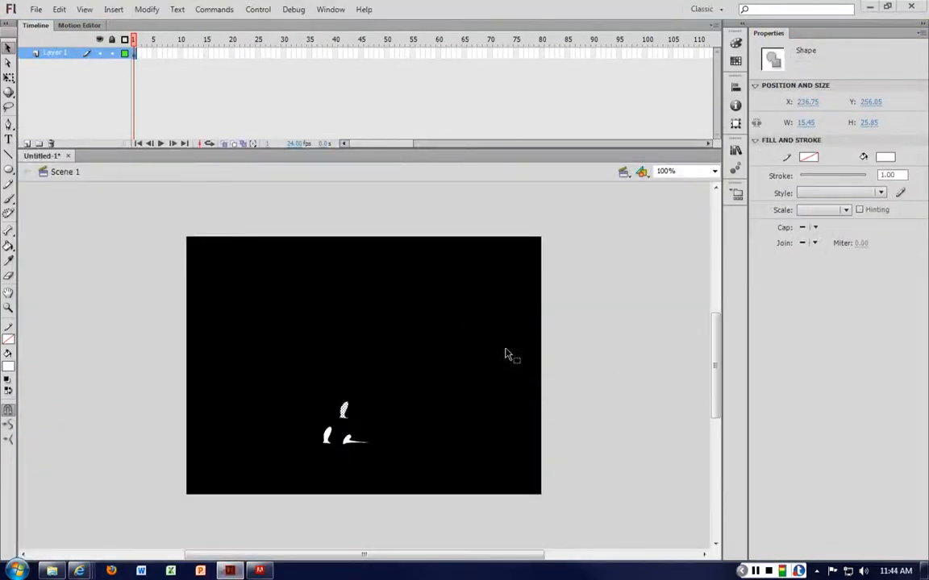
Move the topmost of the three white blotches down and to the right, closer to the other two
{"action": "left_click", "coordinate": [370, 419]}
{"action": "left_click", "coordinate": [347, 413]}
{"action": "left_click_drag", "start_coordinate": [347, 415], "coordinate": [380, 433]}
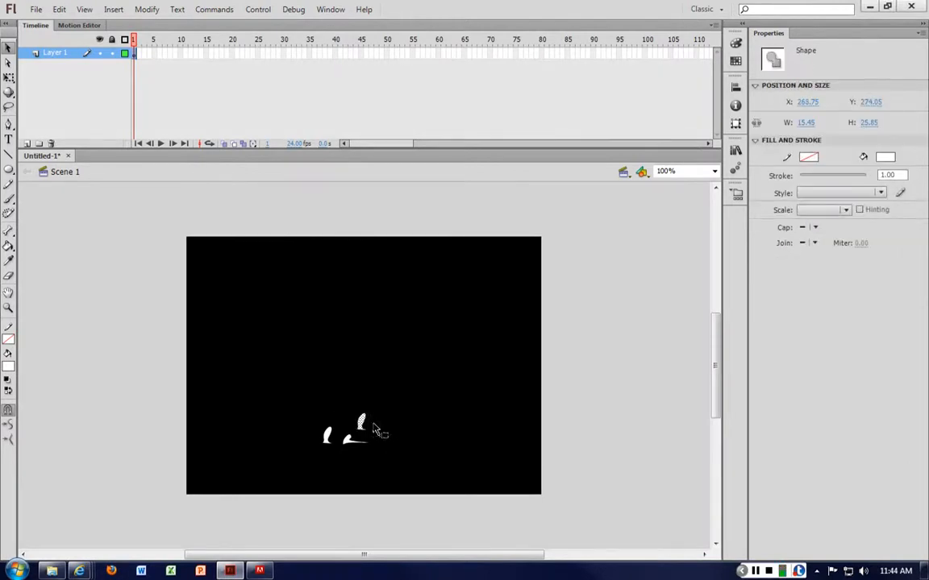
{"action": "left_click", "coordinate": [379, 434]}
{"action": "left_click", "coordinate": [362, 427]}
{"action": "left_click", "coordinate": [396, 428]}
Reshape the bottom edge of the upper blotch by pulling two notches up into it
{"action": "key", "text": "ctrl+="}
{"action": "key", "text": "ctrl+="}
{"action": "scroll", "coordinate": [393, 443], "scroll_direction": "down", "scroll_amount": 2}
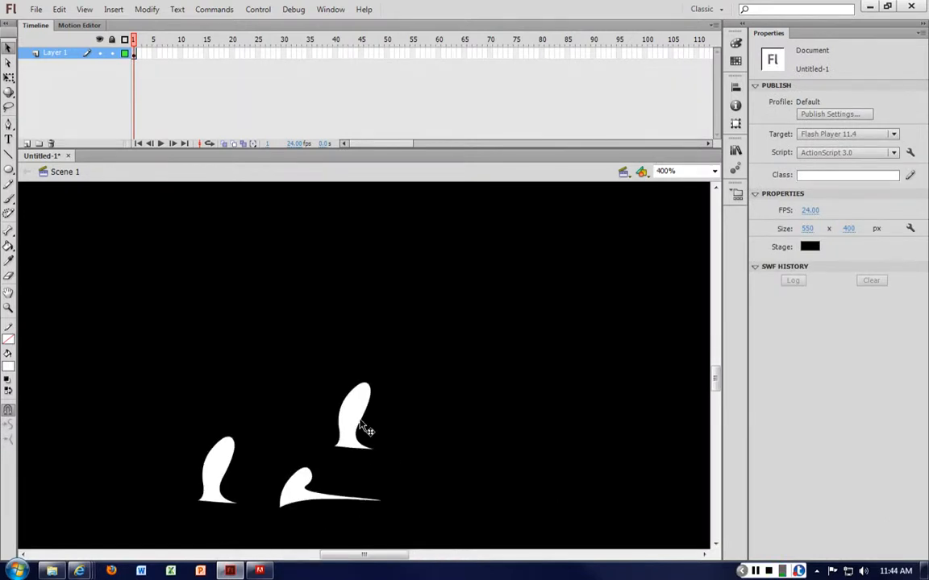
{"action": "left_click", "coordinate": [356, 452]}
{"action": "left_click", "coordinate": [358, 456]}
{"action": "left_click", "coordinate": [352, 456]}
{"action": "left_click", "coordinate": [352, 453]}
{"action": "left_click_drag", "start_coordinate": [352, 450], "coordinate": [349, 431]}
{"action": "left_click_drag", "start_coordinate": [372, 450], "coordinate": [368, 424]}
Move the other two blotches up beside the reshaped one and curve the upper-left blotch's bottom edge inward
{"action": "left_click", "coordinate": [312, 500]}
{"action": "left_click_drag", "start_coordinate": [297, 491], "coordinate": [297, 462]}
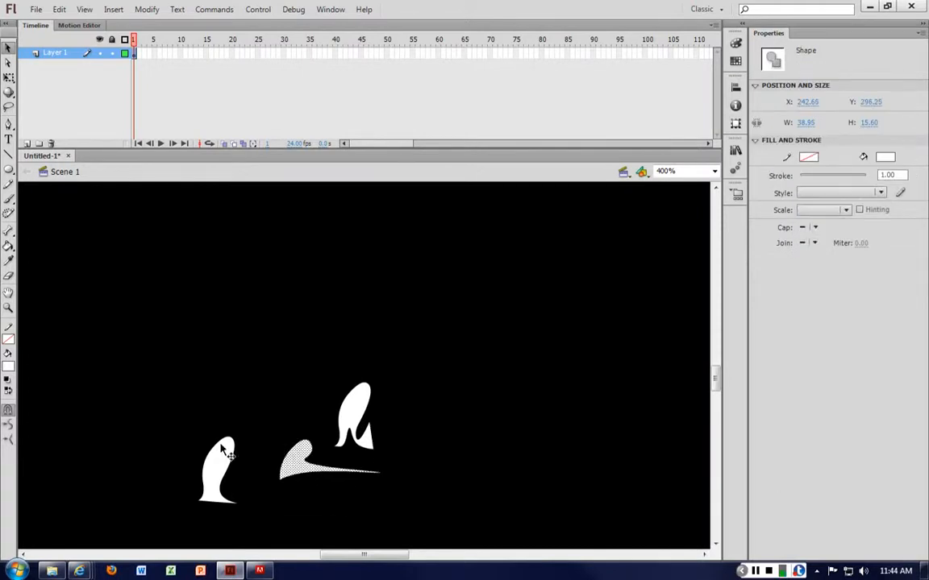
{"action": "left_click_drag", "start_coordinate": [213, 453], "coordinate": [301, 376]}
{"action": "left_click", "coordinate": [275, 361]}
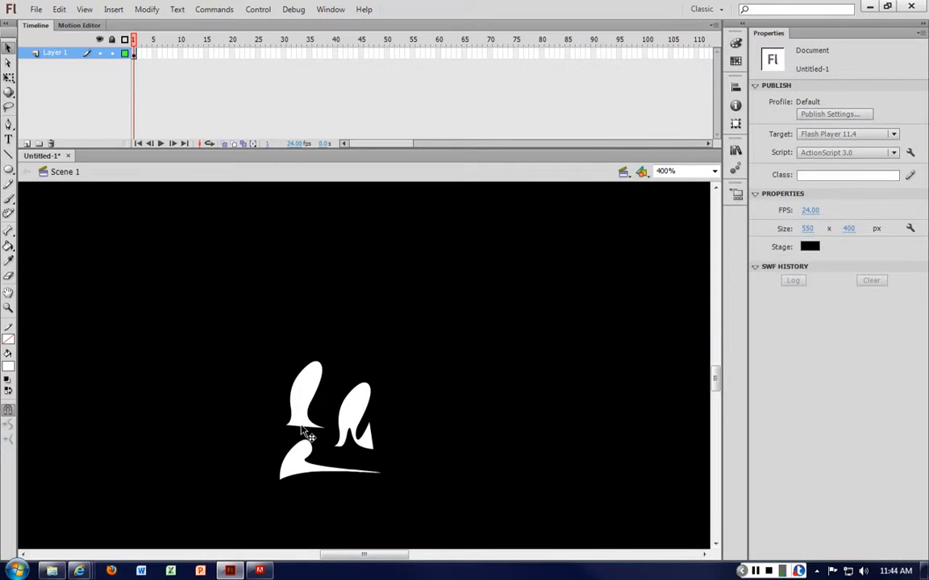
{"action": "left_click_drag", "start_coordinate": [299, 428], "coordinate": [311, 401]}
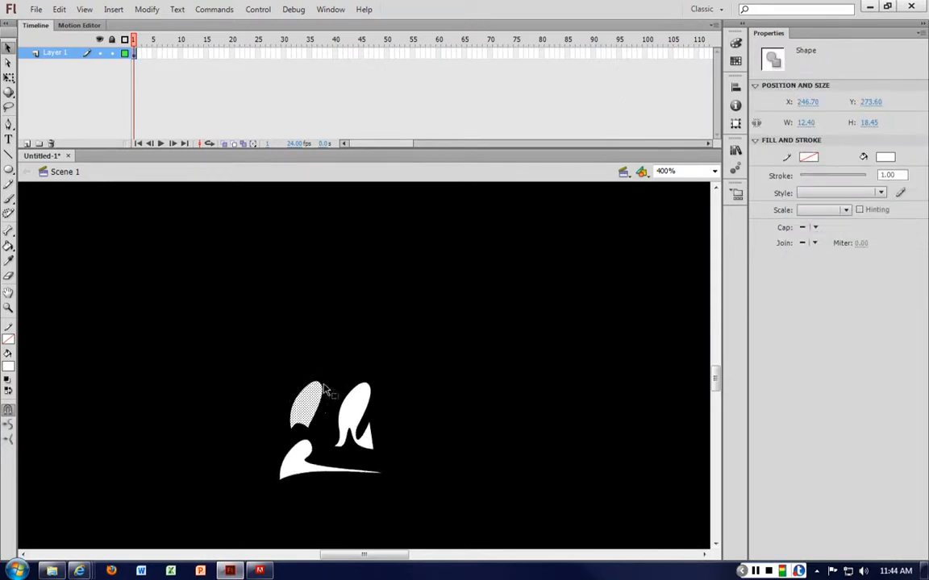
Select all the blotches and convert them to a movie clip symbol named "smoke"
{"action": "left_click_drag", "start_coordinate": [256, 370], "coordinate": [428, 493]}
{"action": "right_click", "coordinate": [350, 407]}
{"action": "left_click", "coordinate": [406, 384]}
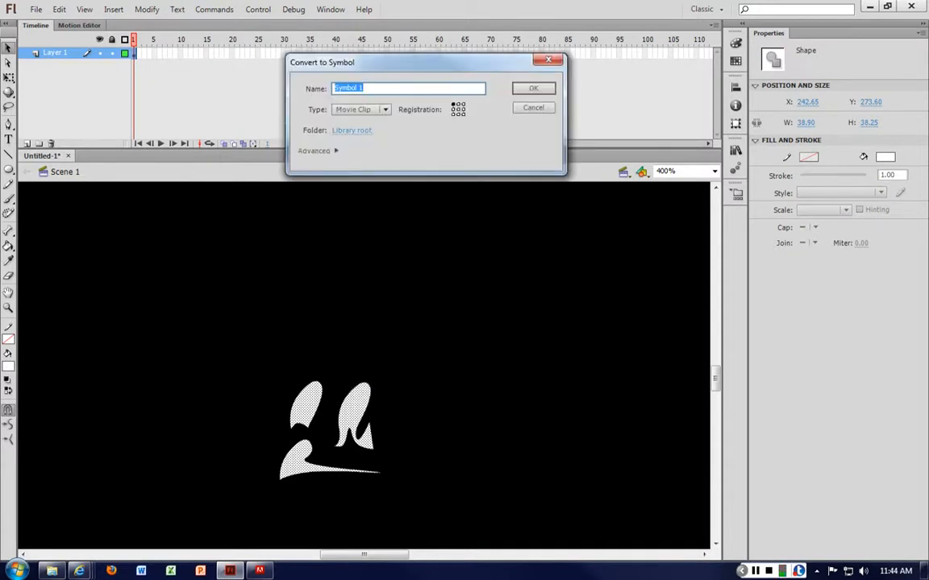
{"action": "type", "text": "smoke"}
{"action": "key", "text": "Return"}
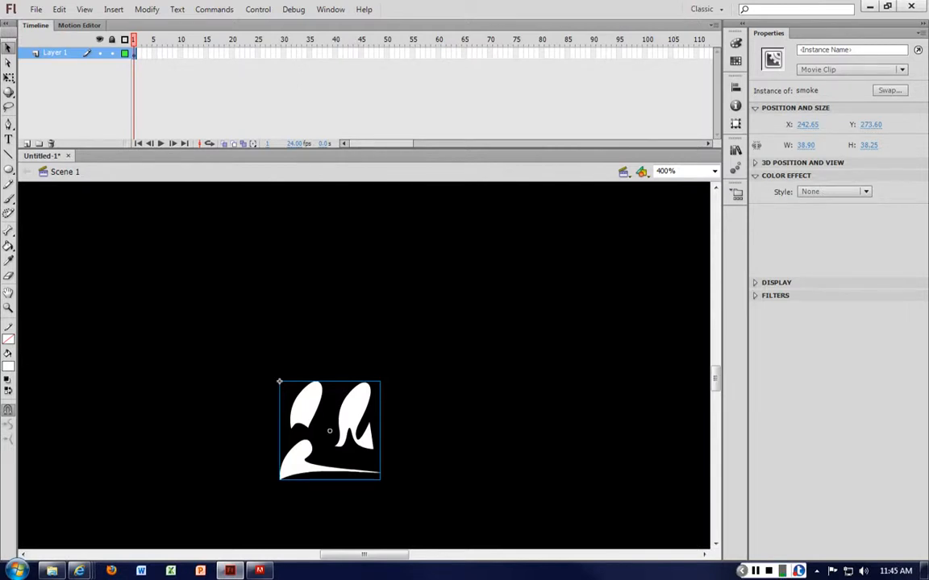
Add a Blur filter to the smoke movie clip with Blur X and Blur Y set to 20 px
{"action": "left_click", "coordinate": [756, 296]}
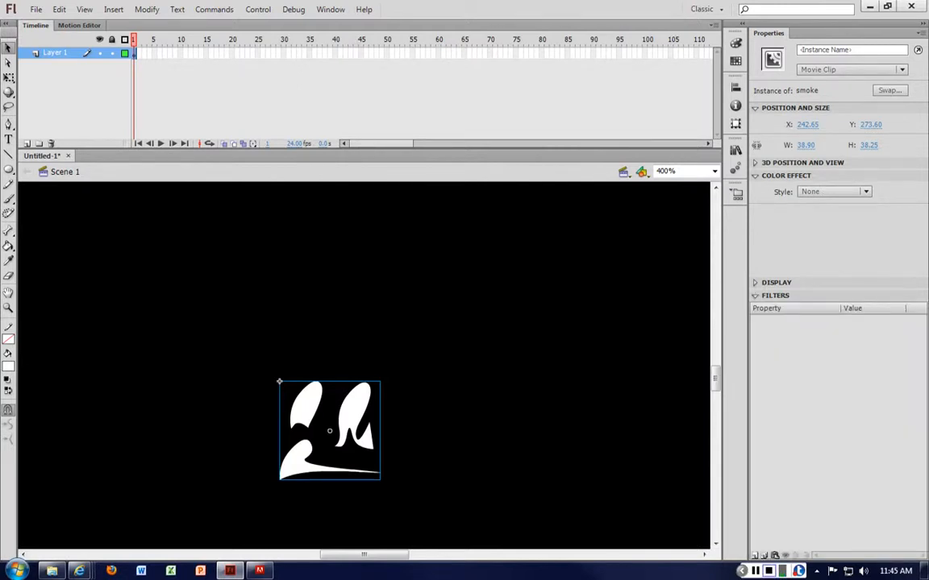
{"action": "left_click", "coordinate": [755, 555]}
{"action": "left_click", "coordinate": [778, 470]}
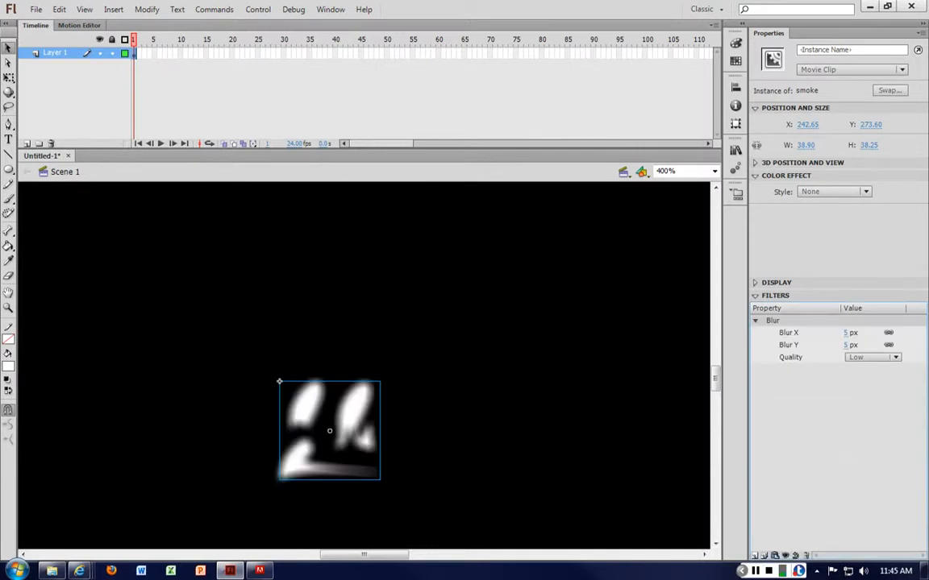
{"action": "left_click_drag", "start_coordinate": [848, 333], "coordinate": [854, 333]}
{"action": "left_click", "coordinate": [524, 349]}
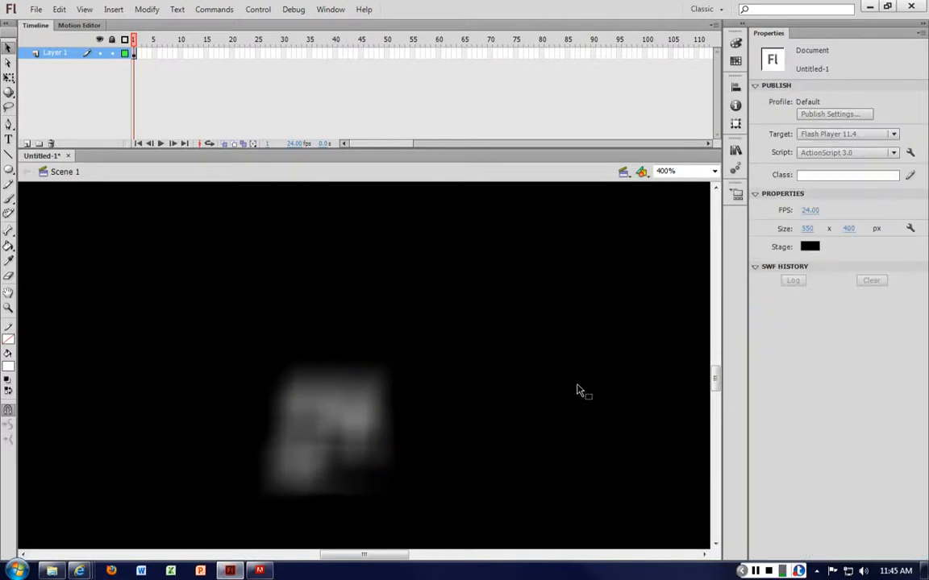
Rotate the blurred smoke clip about 45 degrees clockwise with Free Transform
{"action": "left_click", "coordinate": [372, 395]}
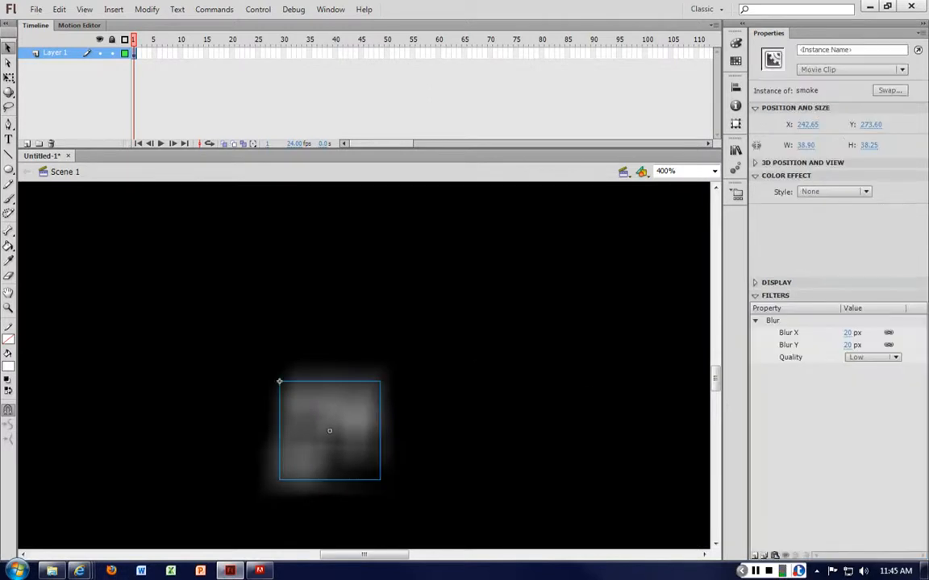
{"action": "right_click", "coordinate": [371, 395]}
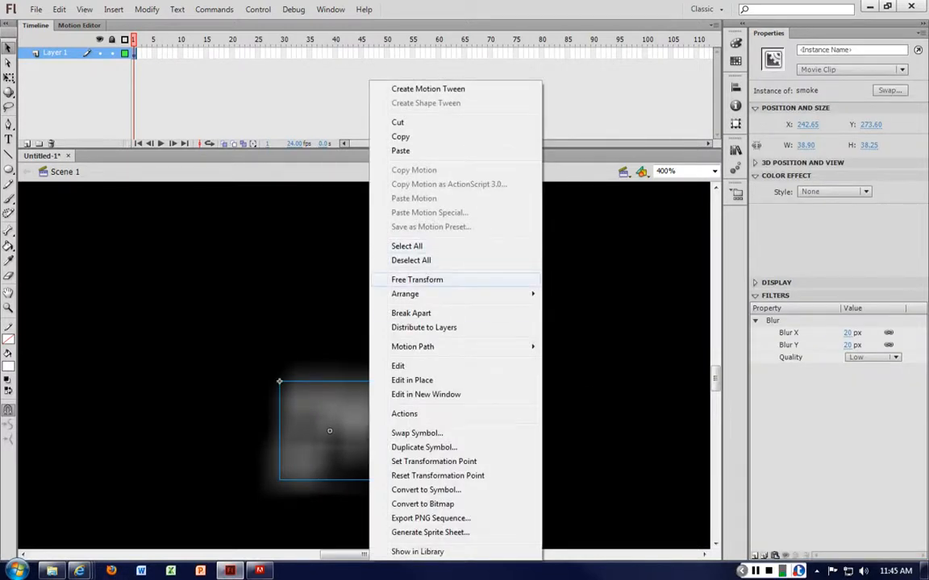
{"action": "left_click", "coordinate": [417, 280]}
{"action": "left_click_drag", "start_coordinate": [387, 379], "coordinate": [394, 432]}
{"action": "left_click", "coordinate": [441, 382]}
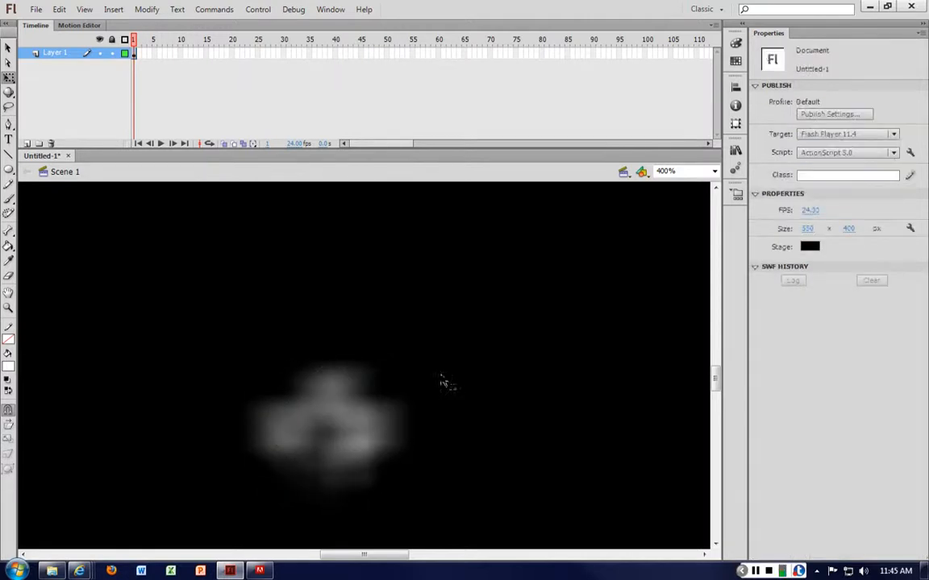
Insert a keyframe at frame 45 of Layer 1 and apply a classic tween from that frame
{"action": "left_click", "coordinate": [135, 53]}
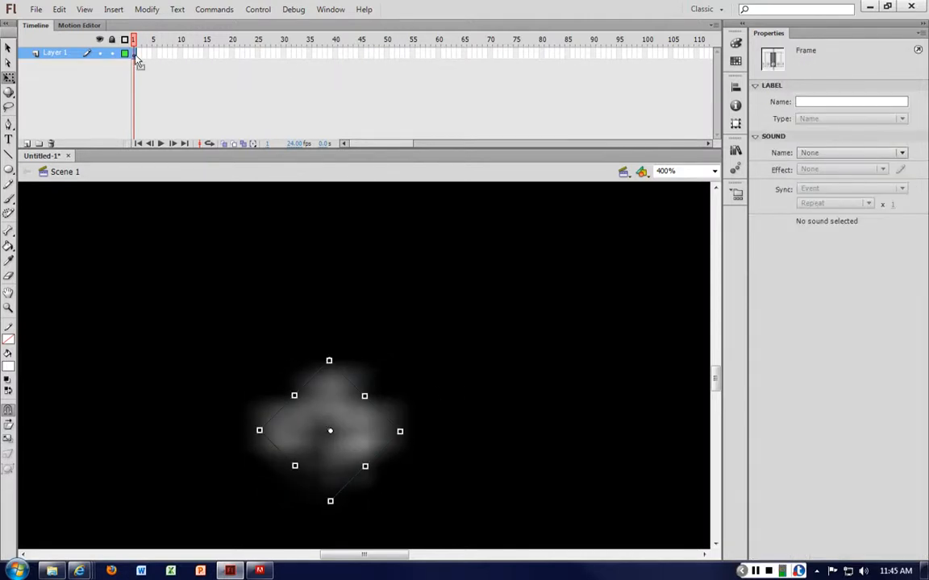
{"action": "left_click", "coordinate": [361, 53]}
{"action": "key", "text": "F6"}
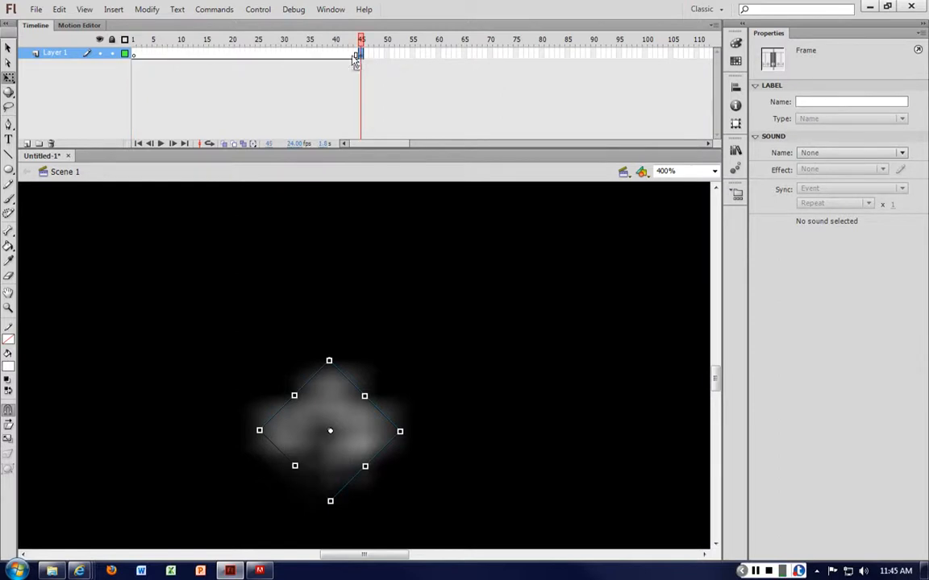
{"action": "right_click", "coordinate": [360, 55]}
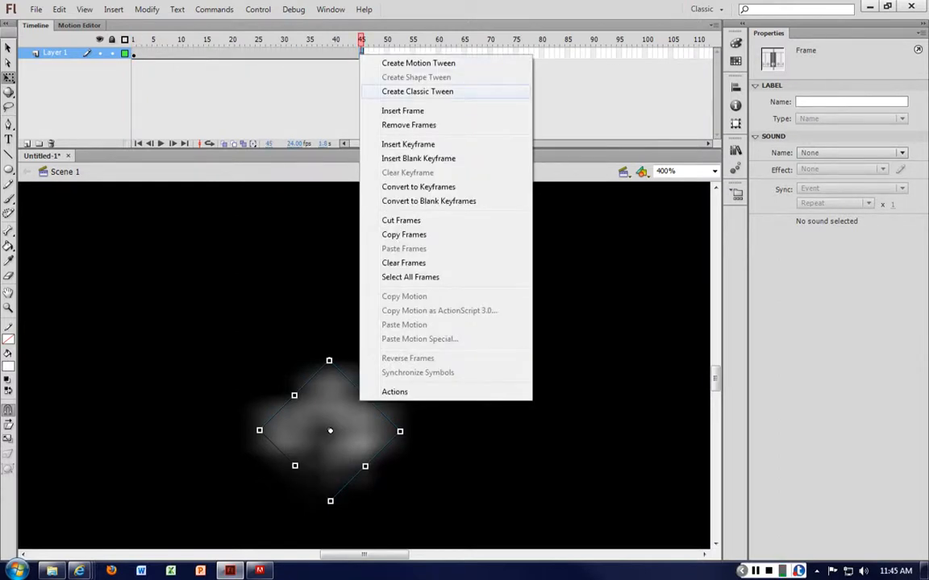
{"action": "left_click", "coordinate": [417, 91]}
Extend the classic tween on Layer 1 to frame 46 and insert a keyframe there
{"action": "right_click", "coordinate": [363, 58]}
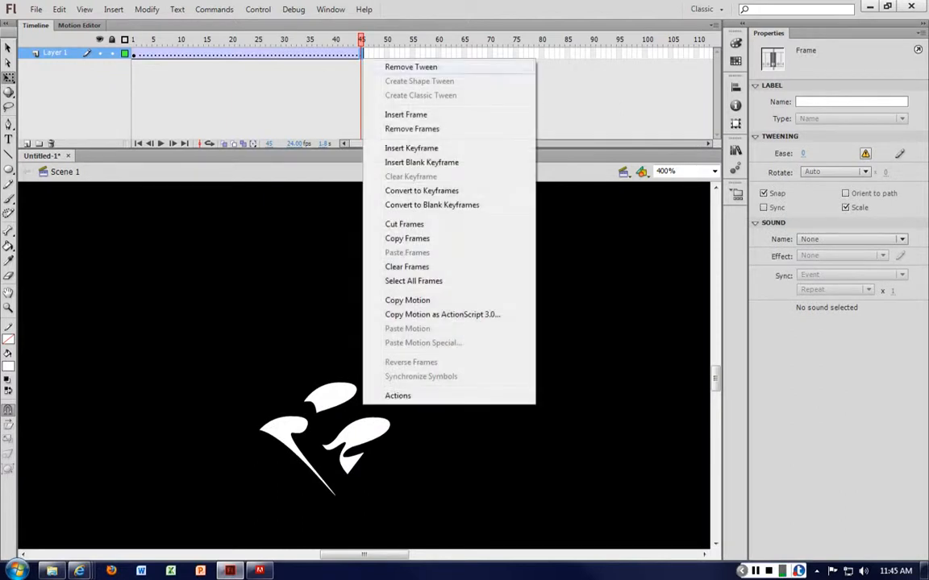
{"action": "left_click", "coordinate": [406, 114]}
{"action": "right_click", "coordinate": [378, 54]}
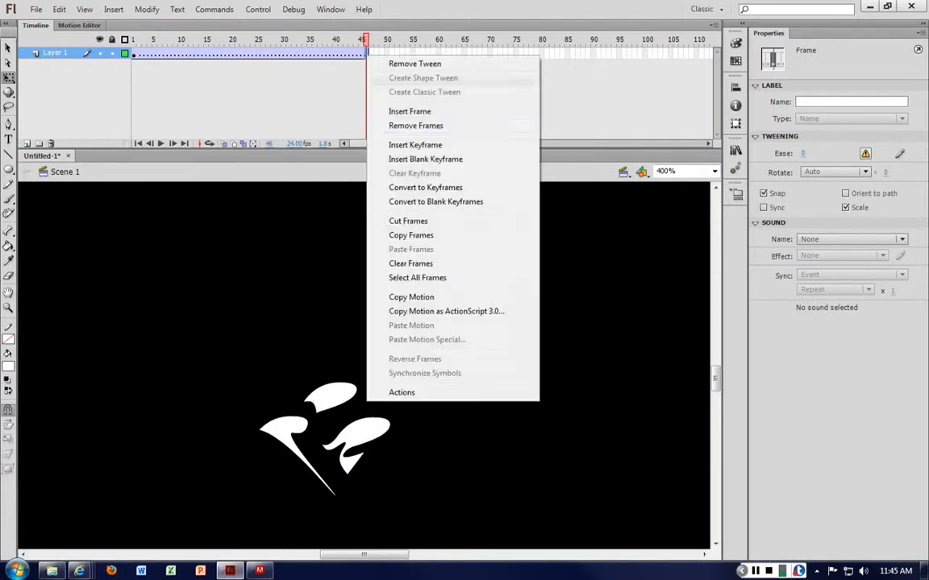
{"action": "left_click", "coordinate": [419, 145]}
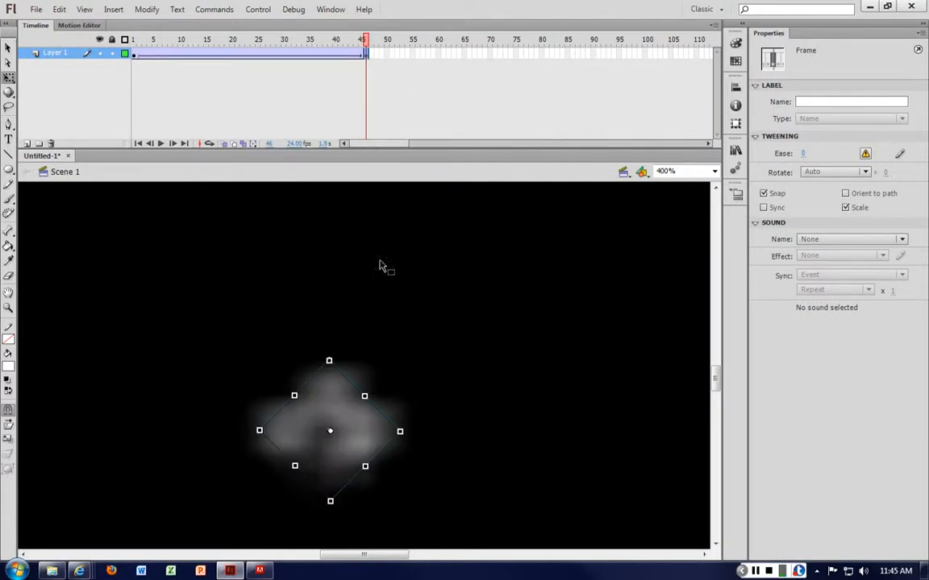
Scale the smoke clip down to about 27 px square in frame 1
{"action": "left_click", "coordinate": [417, 369]}
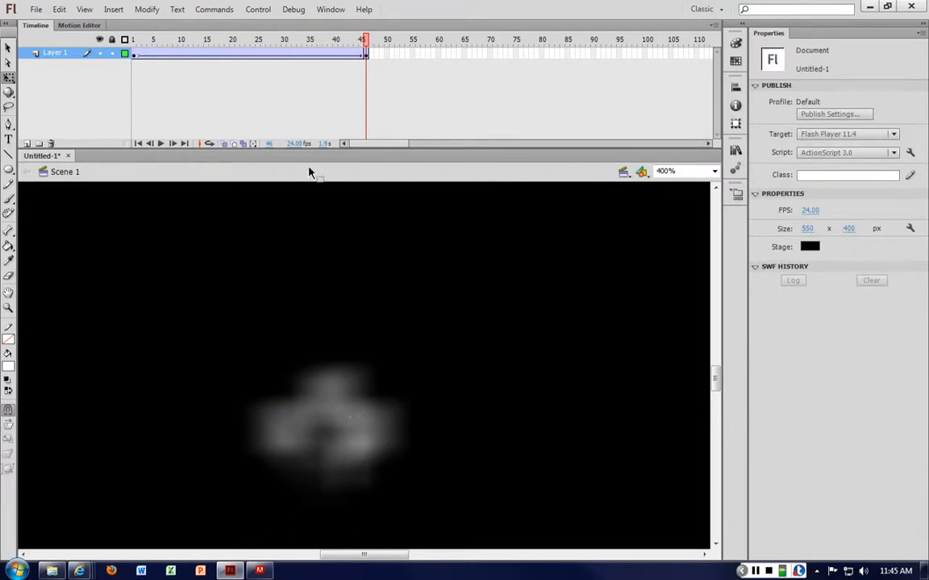
{"action": "left_click", "coordinate": [129, 53]}
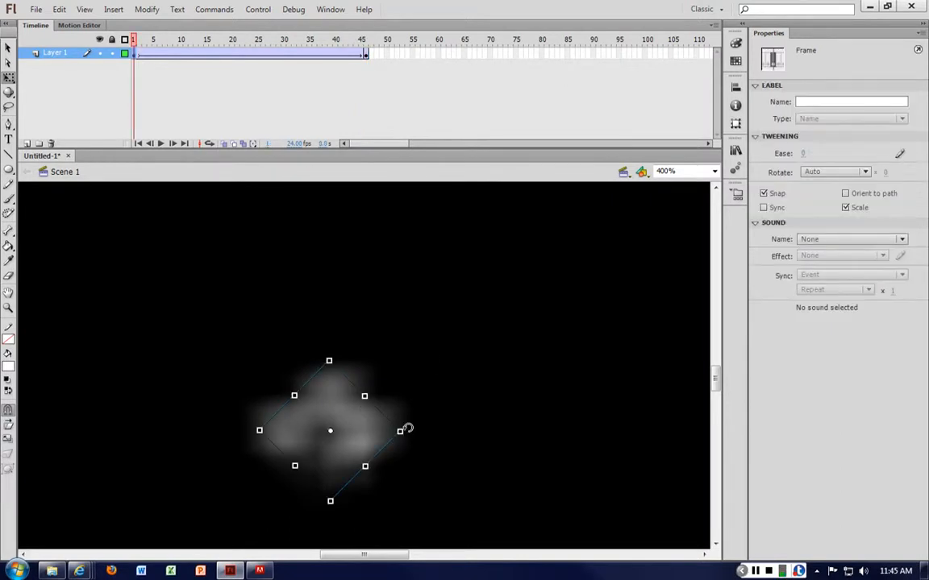
{"action": "left_click_drag", "start_coordinate": [400, 431], "coordinate": [364, 432]}
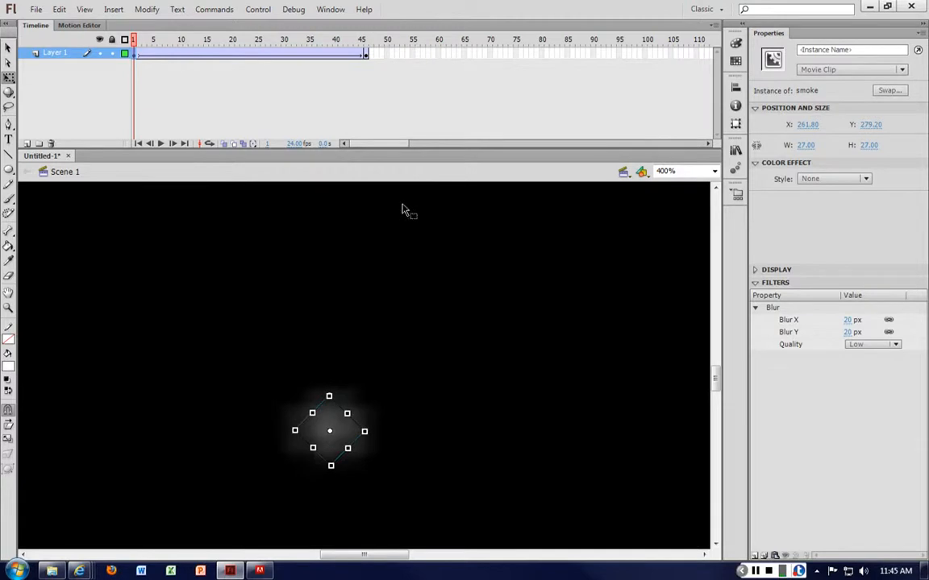
Enlarge the smoke clip in frame 46 to about 83 px square and move it up to about Y 206
{"action": "left_click", "coordinate": [365, 52]}
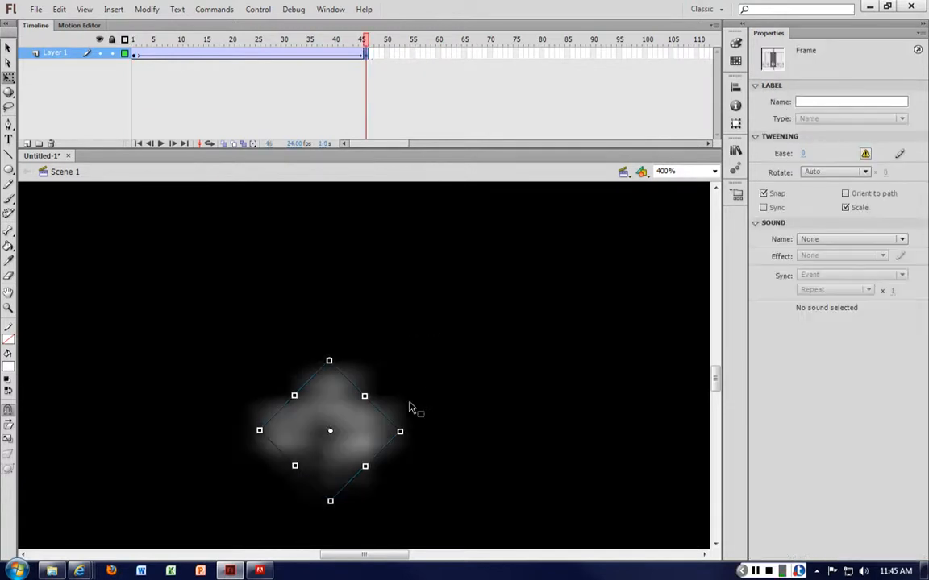
{"action": "left_click_drag", "start_coordinate": [400, 431], "coordinate": [437, 431]}
{"action": "left_click_drag", "start_coordinate": [359, 372], "coordinate": [365, 255]}
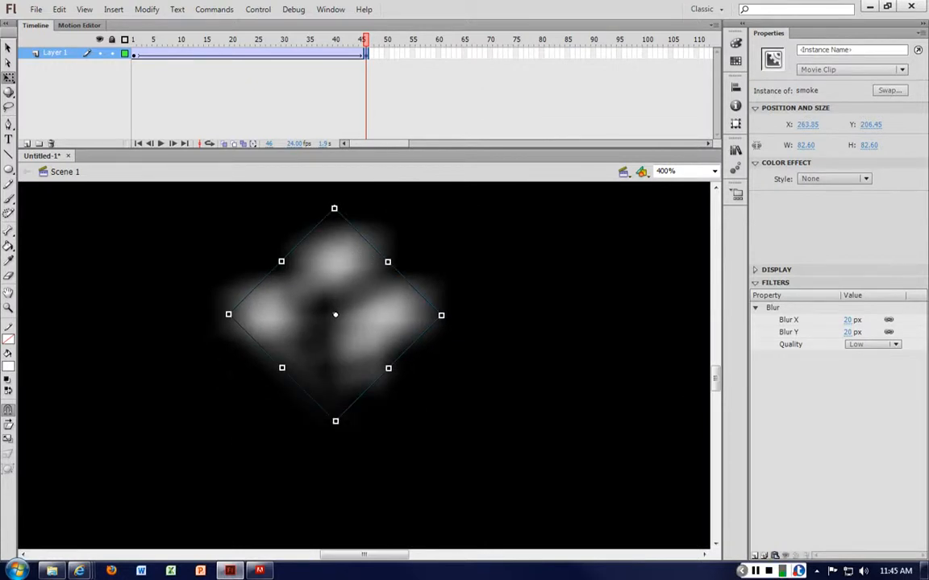
Apply an Alpha color effect of 32% to the smoke clip in frame 46
{"action": "left_click", "coordinate": [834, 179]}
{"action": "left_click", "coordinate": [830, 250]}
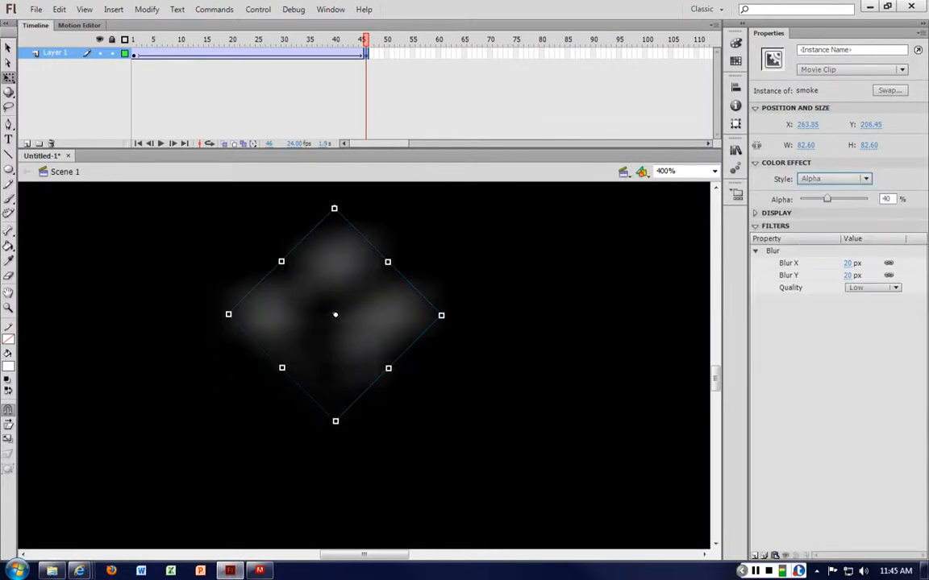
{"action": "left_click_drag", "start_coordinate": [826, 198], "coordinate": [822, 198]}
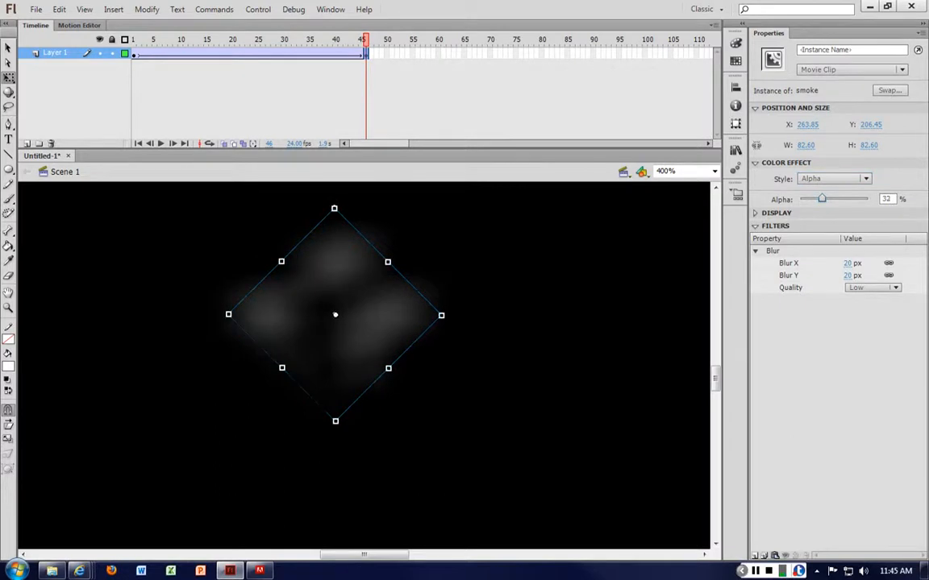
Test the movie to preview the rising smoke tween, then close the preview
{"action": "left_click", "coordinate": [135, 54]}
{"action": "left_click", "coordinate": [484, 389]}
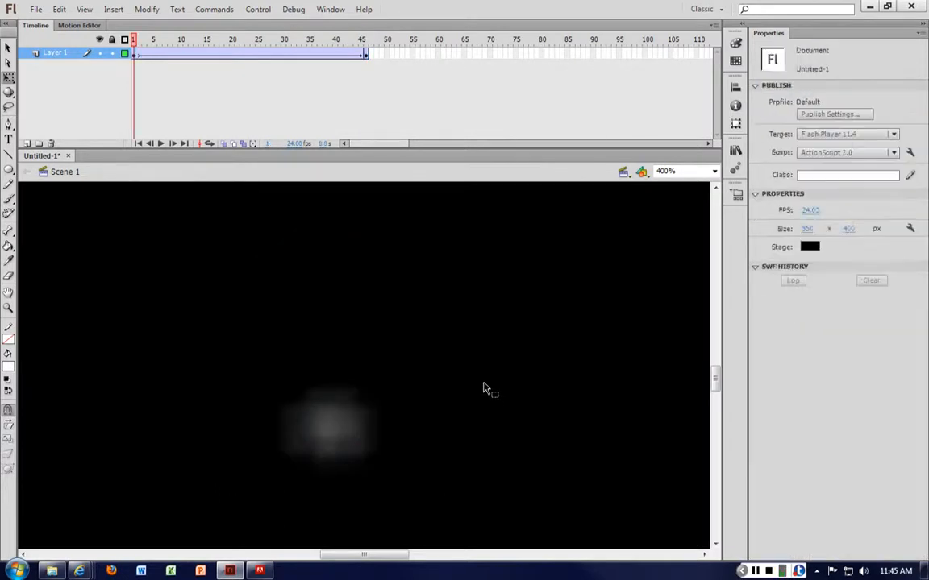
{"action": "key", "text": "ctrl+Return"}
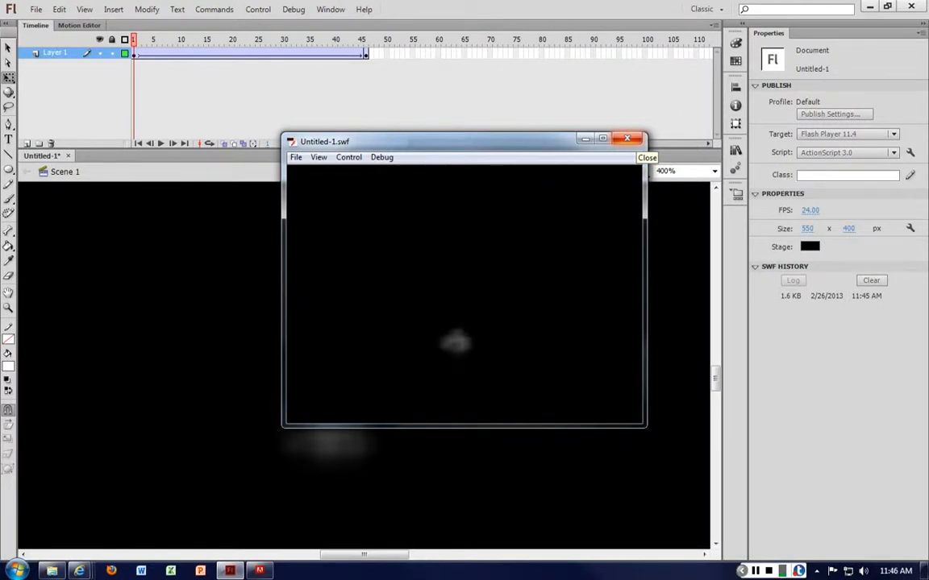
{"action": "left_click", "coordinate": [626, 138]}
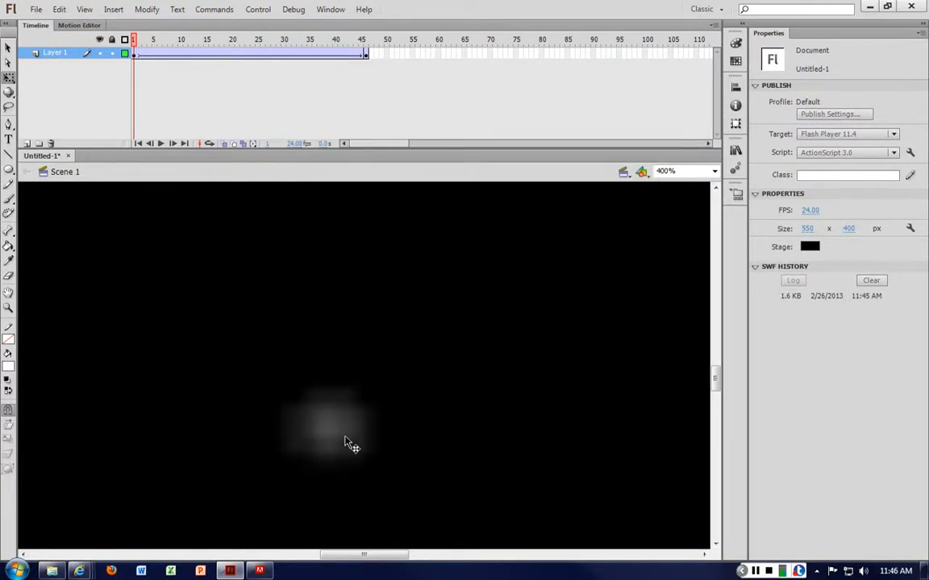
{"action": "left_click", "coordinate": [347, 440]}
{"action": "left_click_drag", "start_coordinate": [338, 423], "coordinate": [284, 322]}
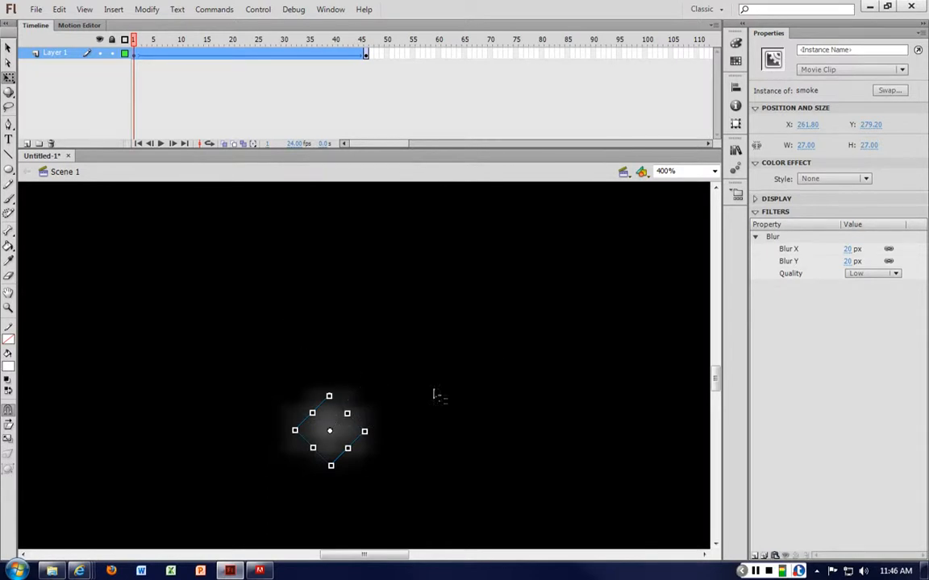
{"action": "left_click", "coordinate": [455, 396]}
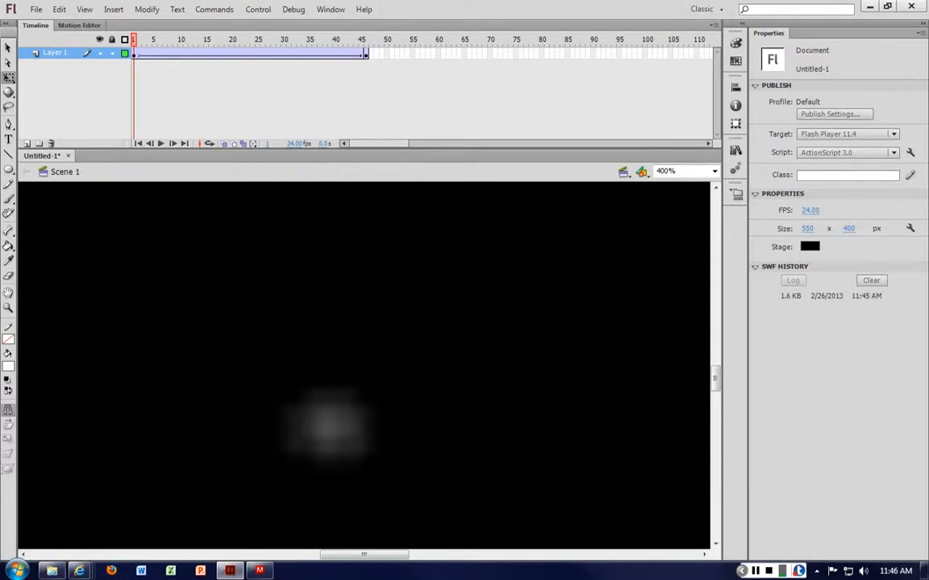
{"action": "left_click", "coordinate": [79, 25]}
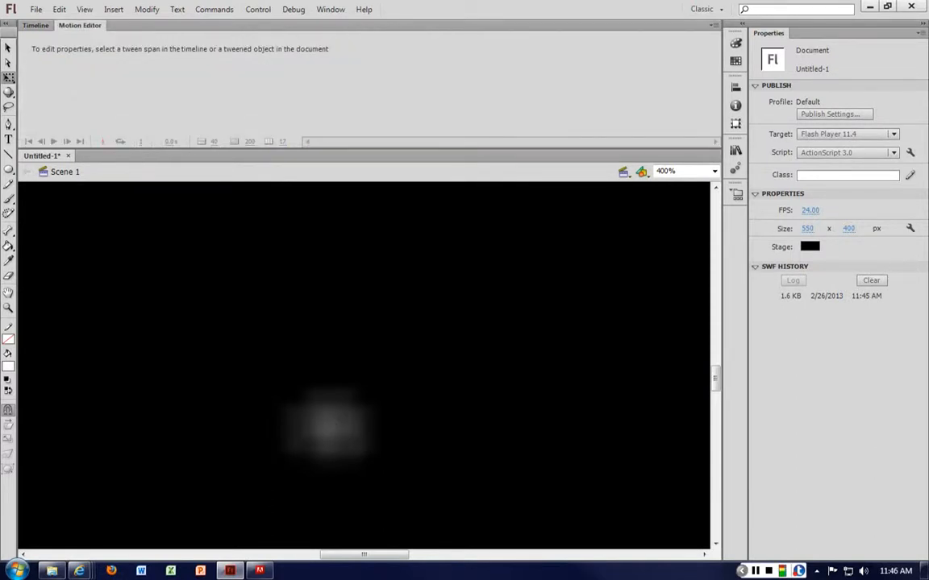
{"action": "left_click", "coordinate": [36, 25]}
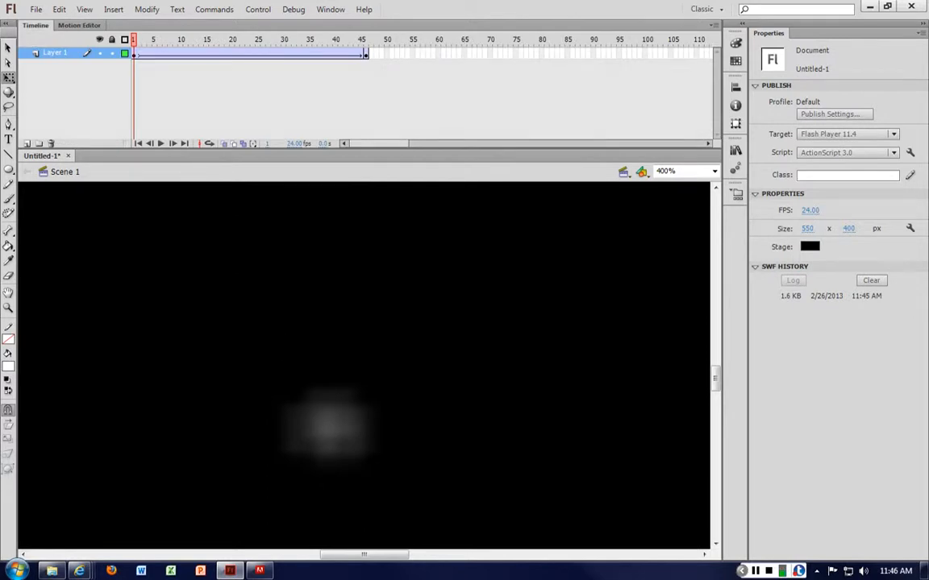
{"action": "left_click", "coordinate": [79, 25]}
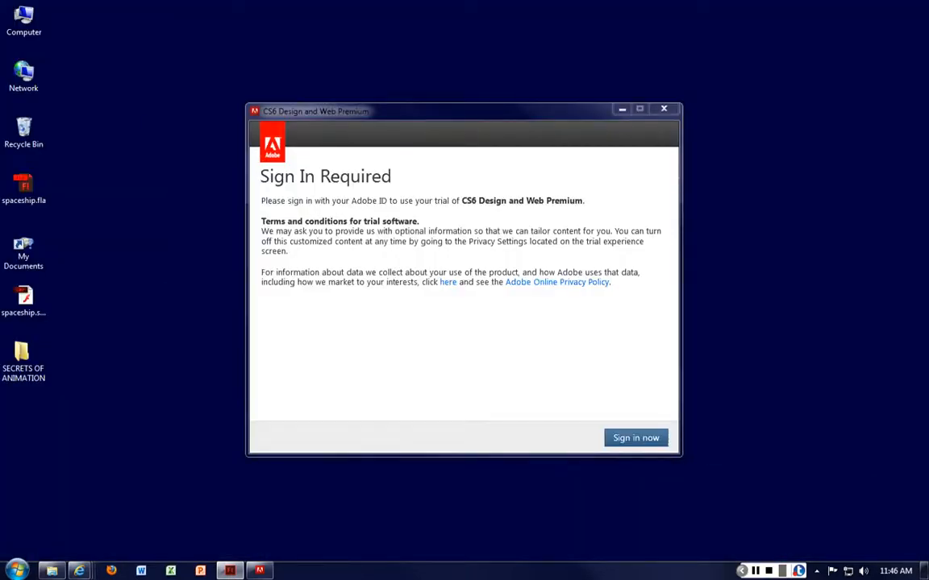
Play nesting.swf from the SECRETS OF ANIMATION desktop folder with the other windows minimized, and close the player
{"action": "double_click", "coordinate": [23, 359]}
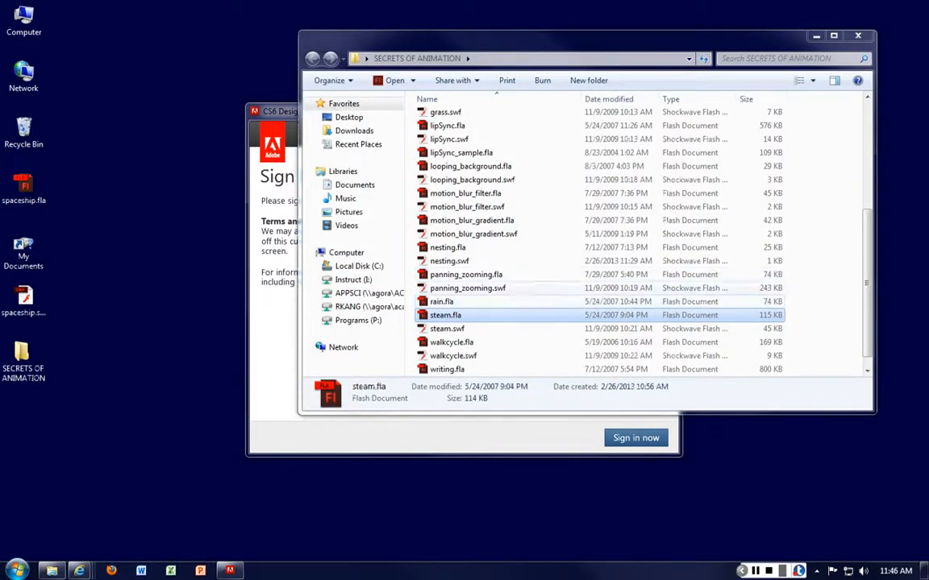
{"action": "left_click", "coordinate": [450, 261]}
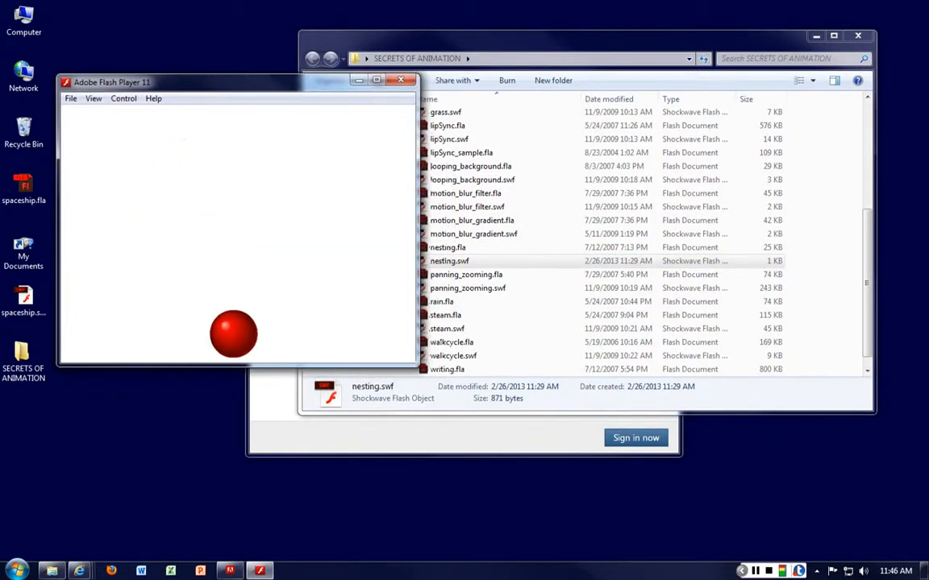
{"action": "left_click", "coordinate": [815, 37]}
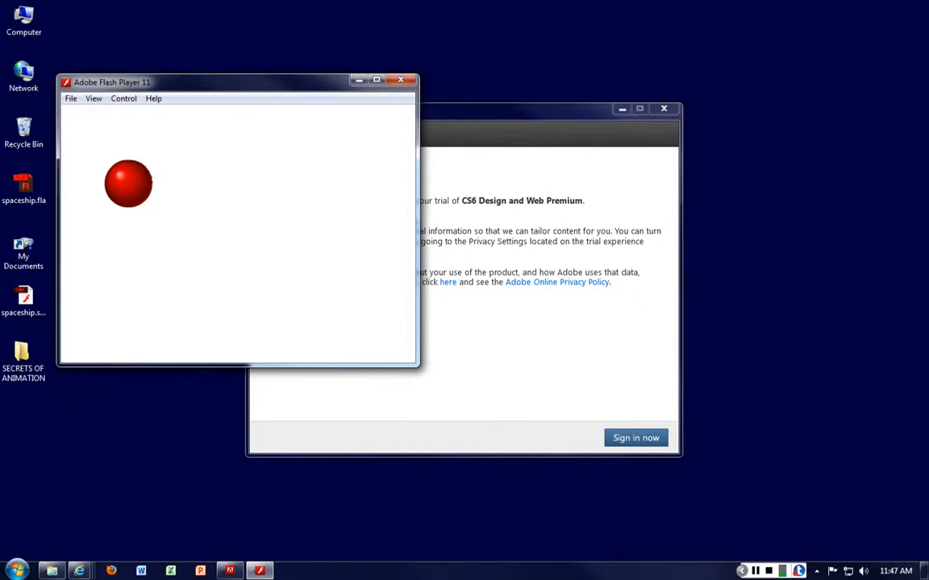
{"action": "left_click", "coordinate": [622, 109]}
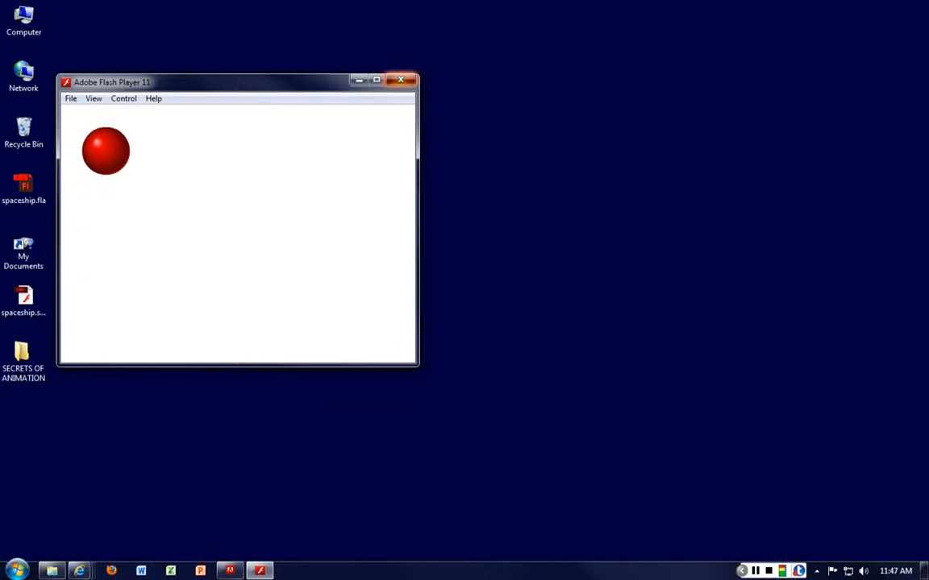
{"action": "left_click", "coordinate": [401, 79]}
Open nesting.fla from the SECRETS OF ANIMATION folder in Flash
{"action": "double_click", "coordinate": [22, 363]}
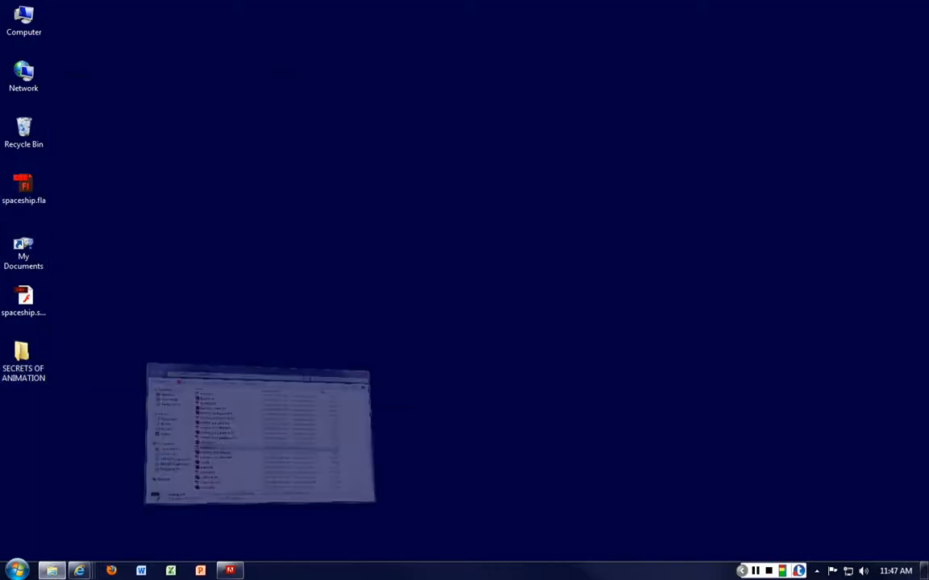
{"action": "left_click", "coordinate": [448, 248]}
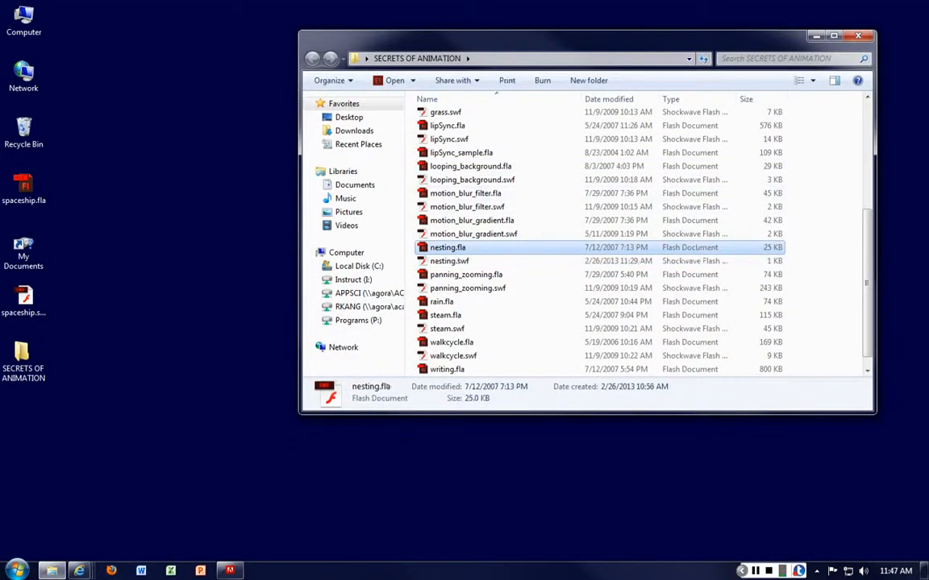
{"action": "key", "text": "Return"}
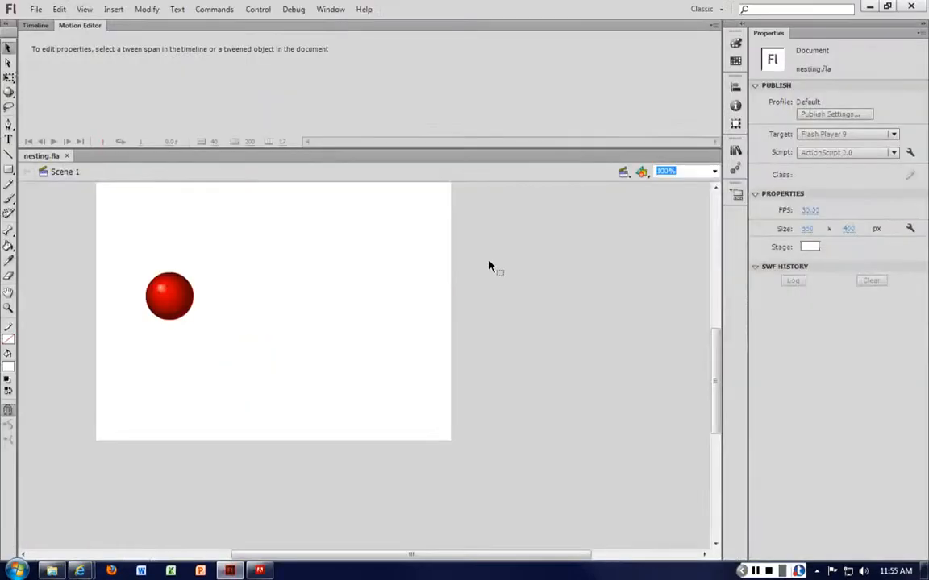
Show the timeline of nesting.fla and test the movie, closing the preview once the ball motion has been viewed
{"action": "left_click", "coordinate": [36, 25]}
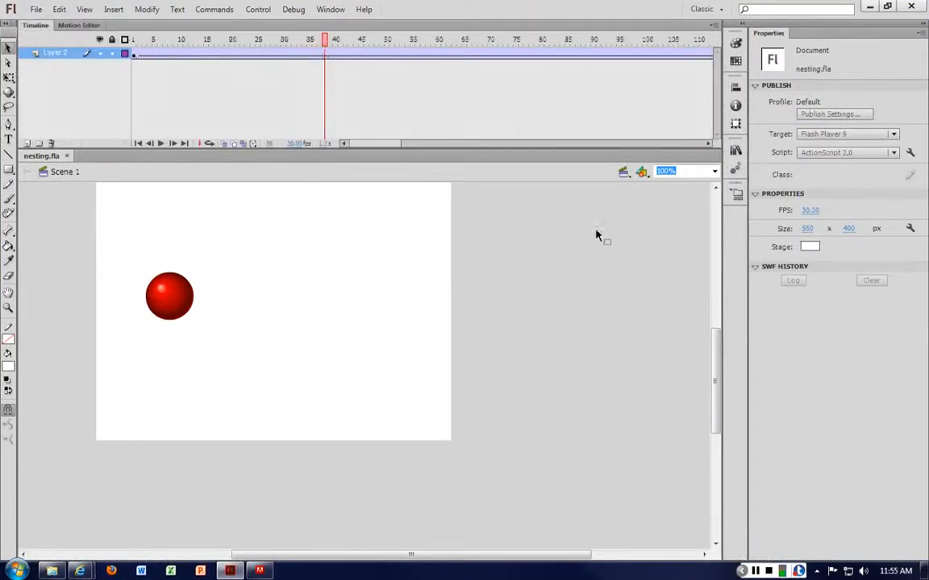
{"action": "key", "text": "ctrl+Return"}
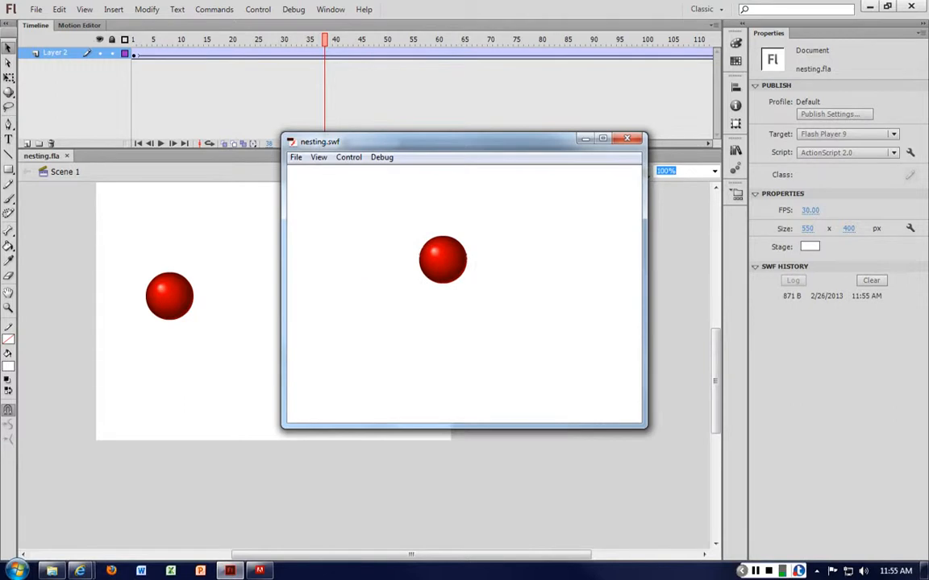
{"action": "key", "text": "ctrl+w"}
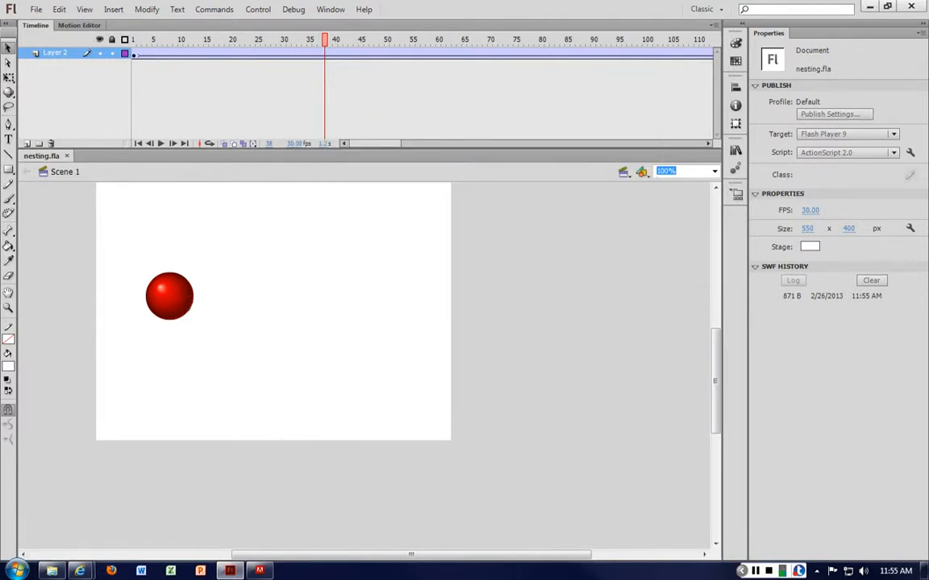
Play the animation inside the ball bouncing symbol, and return to Scene 1 to view its tween at frame 64
{"action": "double_click", "coordinate": [181, 295]}
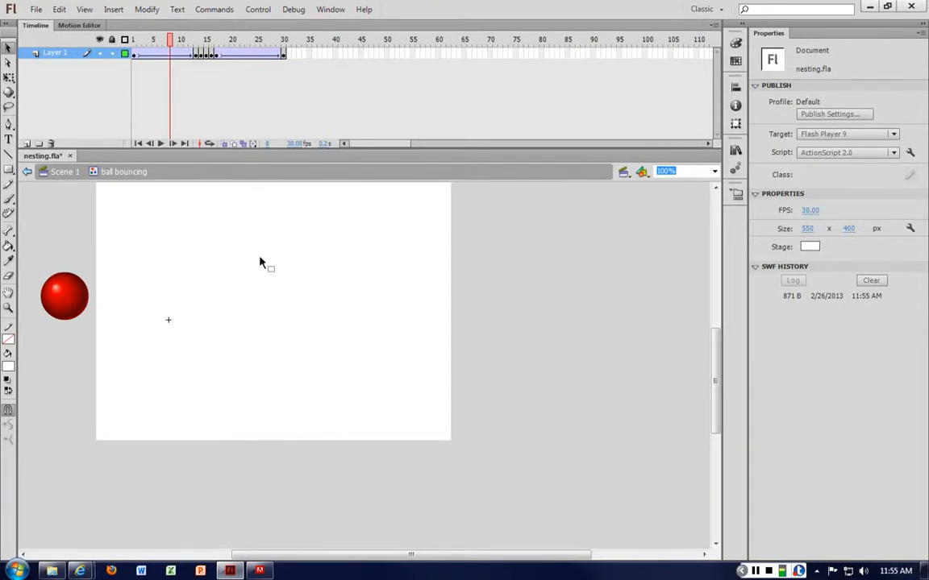
{"action": "key", "text": "Return"}
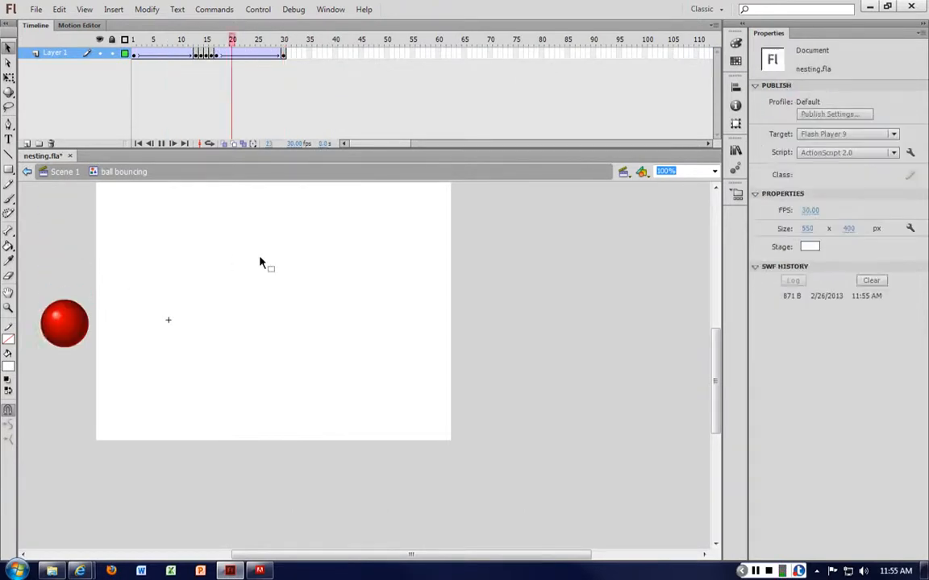
{"action": "left_click", "coordinate": [64, 172]}
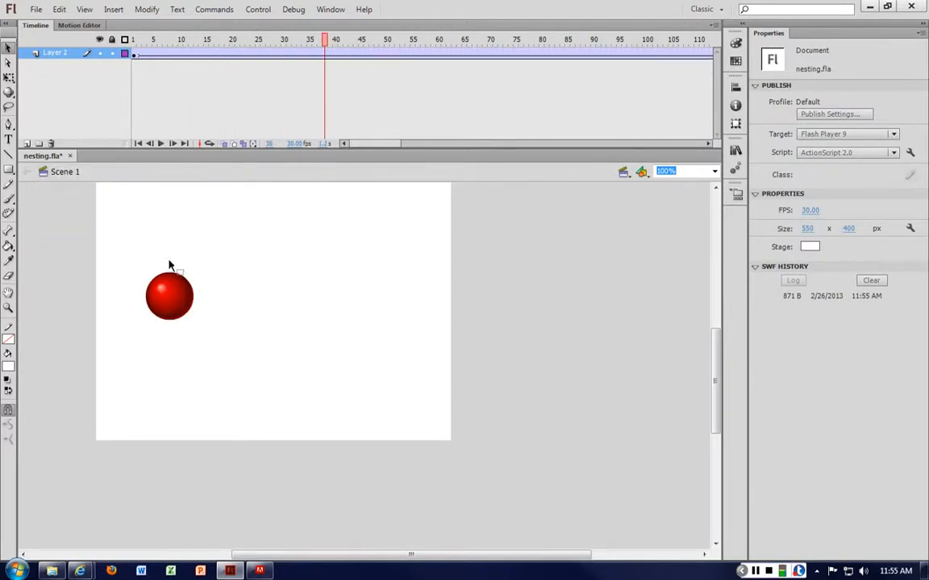
{"action": "left_click_drag", "start_coordinate": [164, 58], "coordinate": [460, 52]}
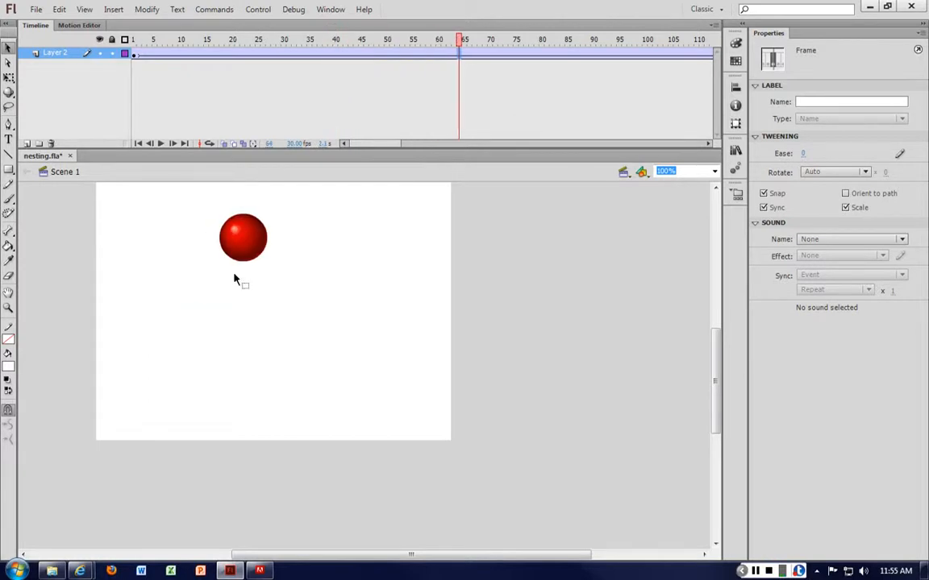
Examine the keyframes inside the ball bouncing symbol, scrubbing from frame 1 through frames 13 to 16 and on to about frame 27
{"action": "double_click", "coordinate": [246, 244]}
{"action": "left_click", "coordinate": [157, 55]}
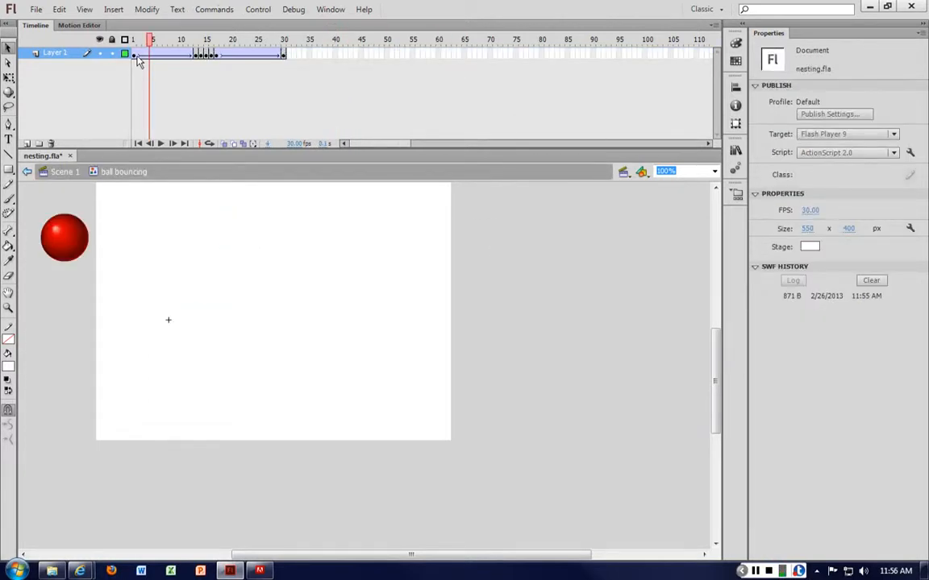
{"action": "left_click", "coordinate": [139, 54]}
{"action": "left_click_drag", "start_coordinate": [139, 62], "coordinate": [200, 64]}
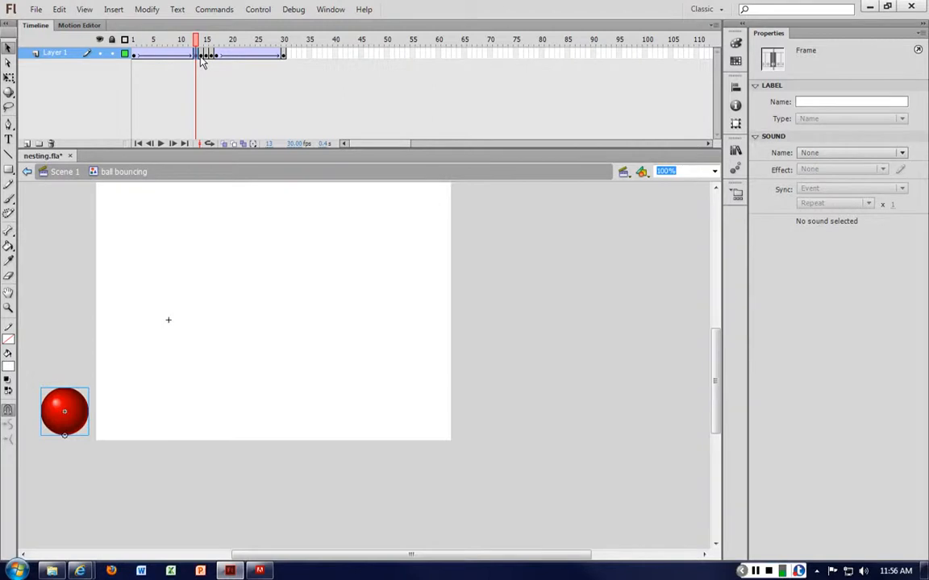
{"action": "left_click_drag", "start_coordinate": [201, 63], "coordinate": [204, 64]}
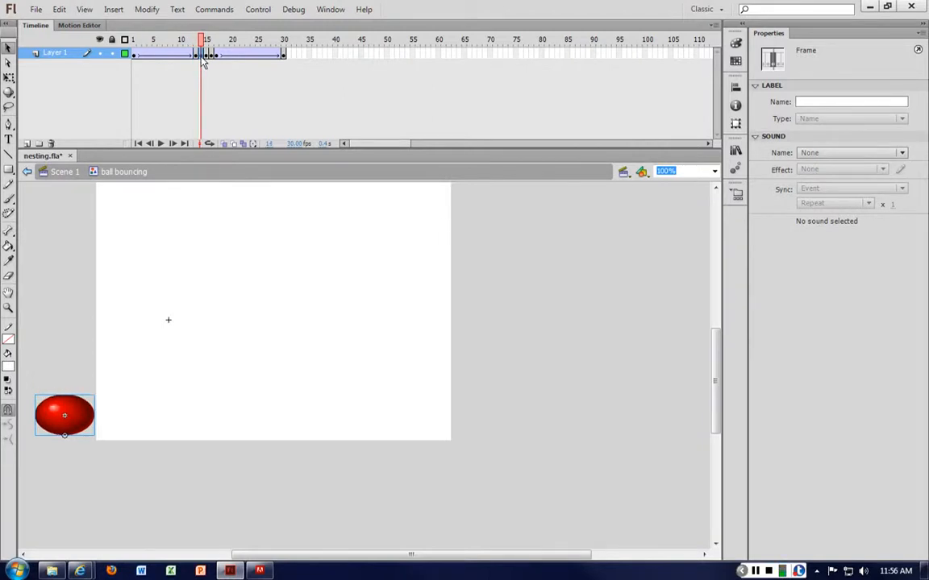
{"action": "left_click", "coordinate": [207, 61]}
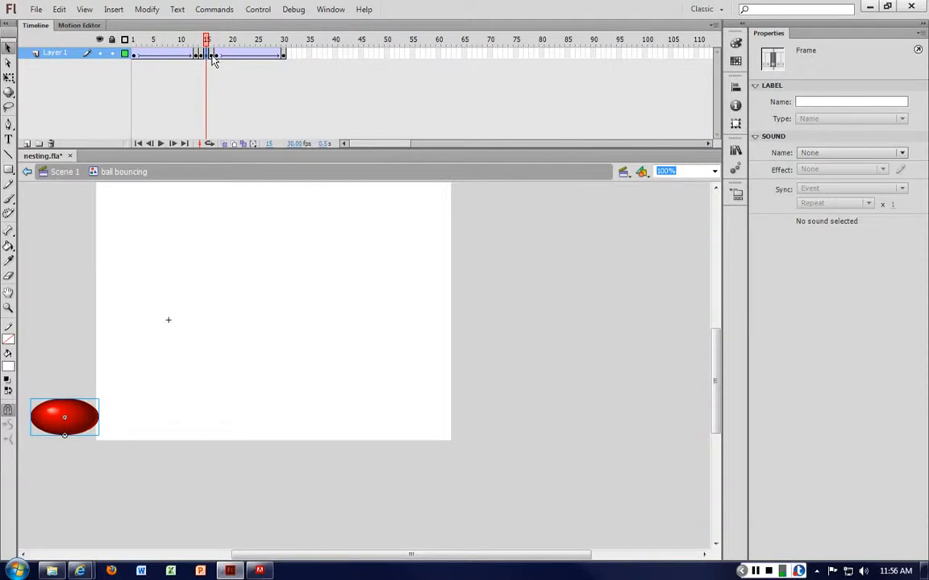
{"action": "left_click", "coordinate": [213, 61]}
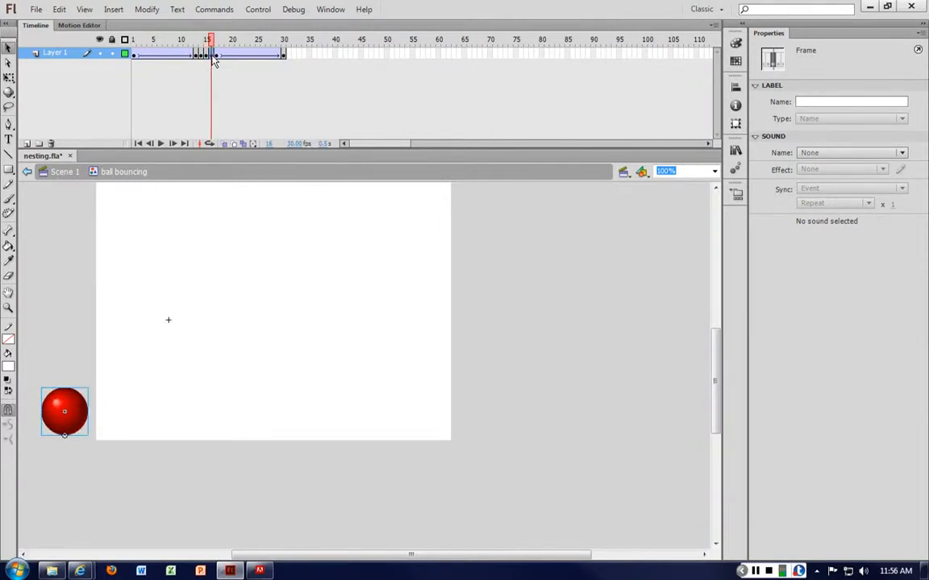
{"action": "left_click_drag", "start_coordinate": [215, 61], "coordinate": [274, 58]}
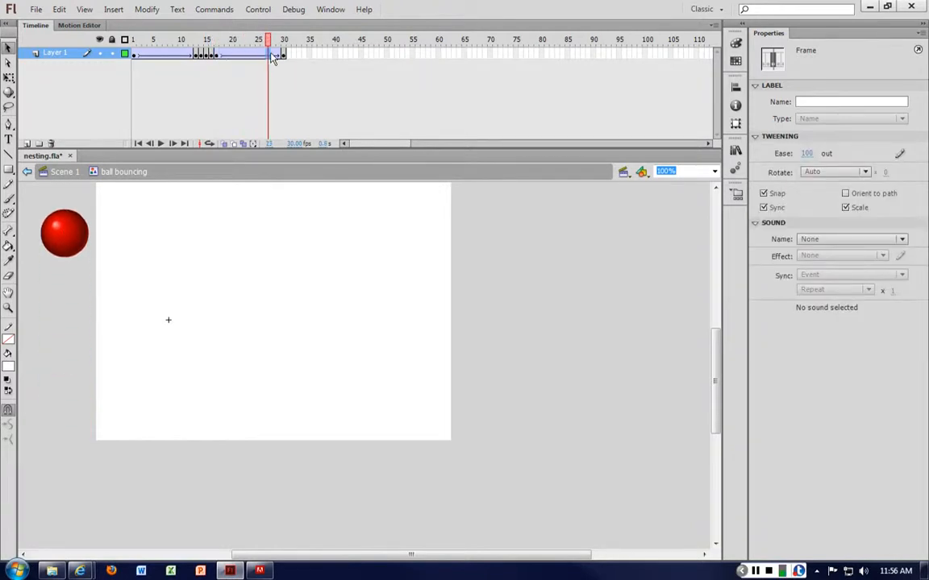
Return to Scene 1 and test the nesting.fla movie, closing the preview once the bouncing ball has been watched
{"action": "left_click", "coordinate": [79, 171]}
{"action": "key", "text": "ctrl+Return"}
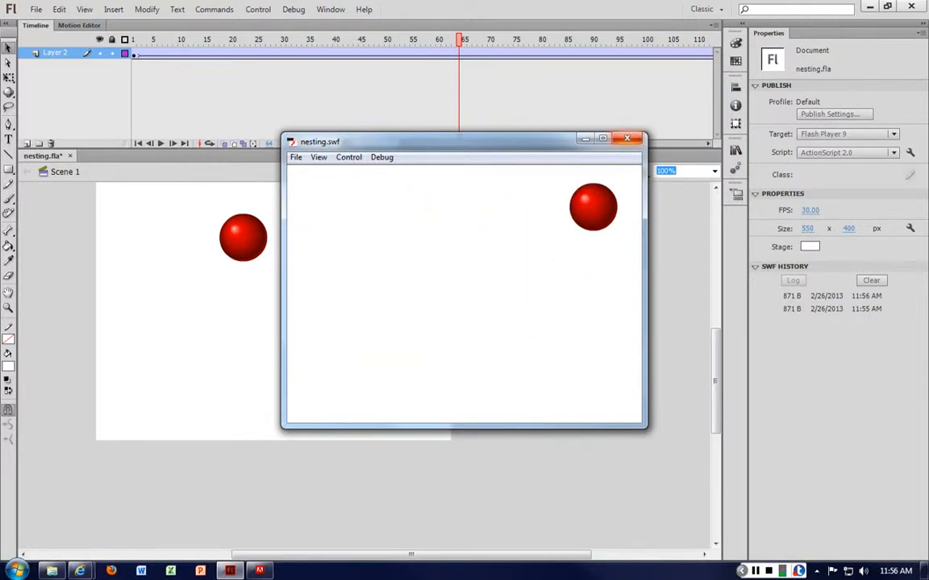
{"action": "key", "text": "ctrl+w"}
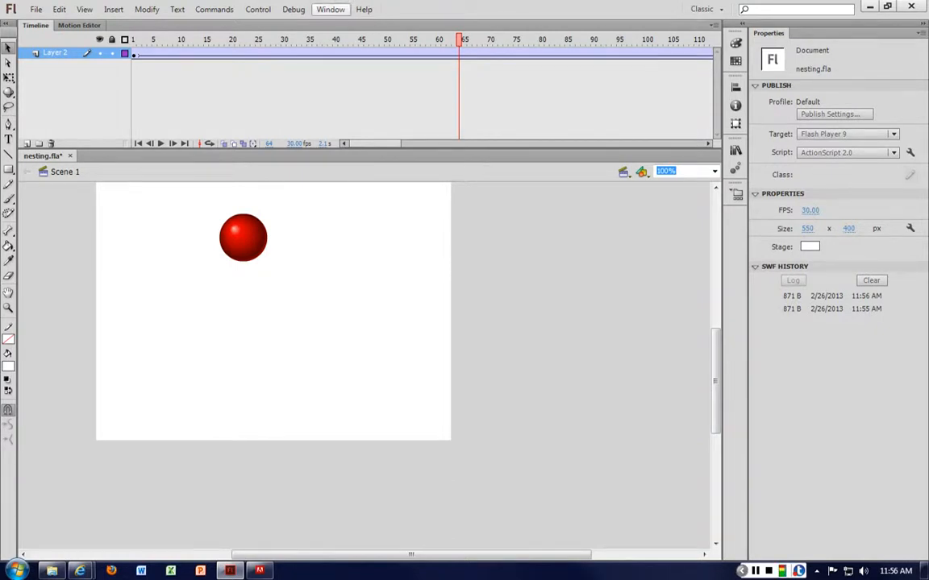
Switch to the SECRETS OF ANIMATION folder and play motion_blur_gradient.swf, placing the player clear of the file list
{"action": "left_click_drag", "start_coordinate": [477, 9], "coordinate": [497, 184]}
{"action": "left_click", "coordinate": [496, 53]}
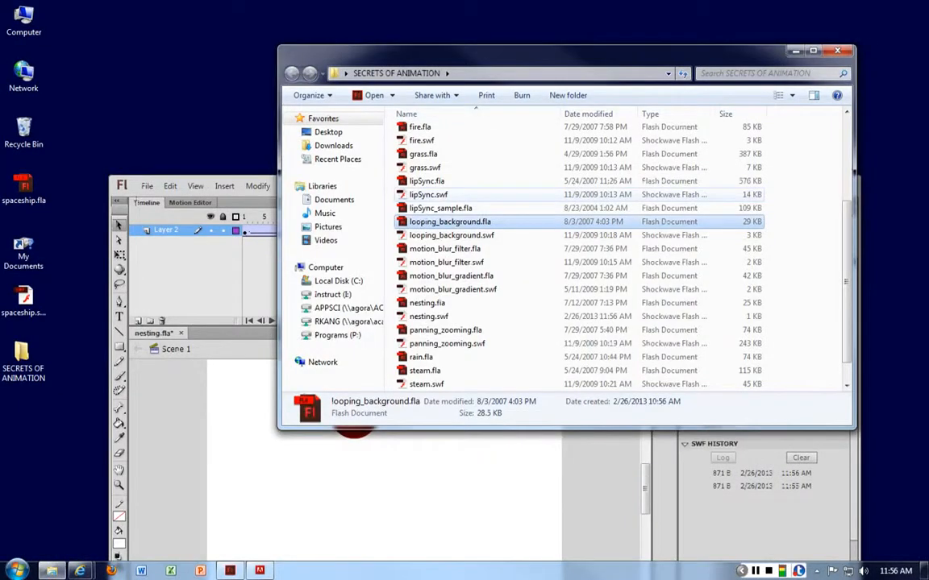
{"action": "left_click", "coordinate": [424, 168]}
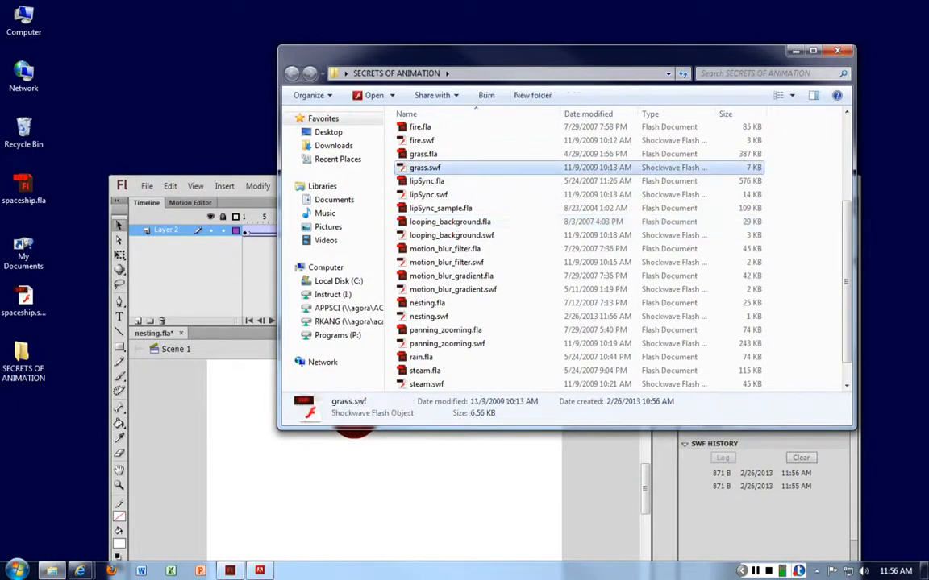
{"action": "scroll", "coordinate": [425, 168], "scroll_direction": "down", "scroll_amount": 1}
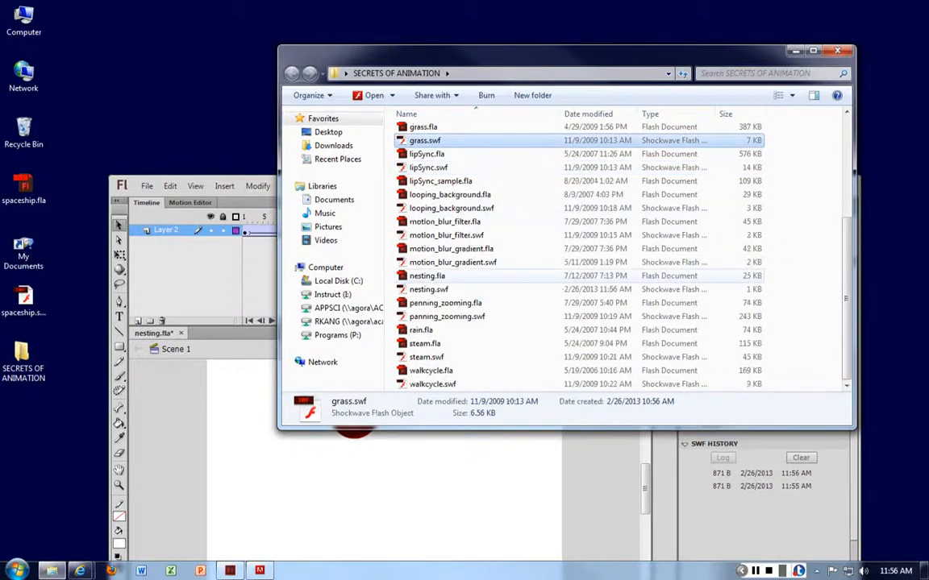
{"action": "double_click", "coordinate": [452, 262]}
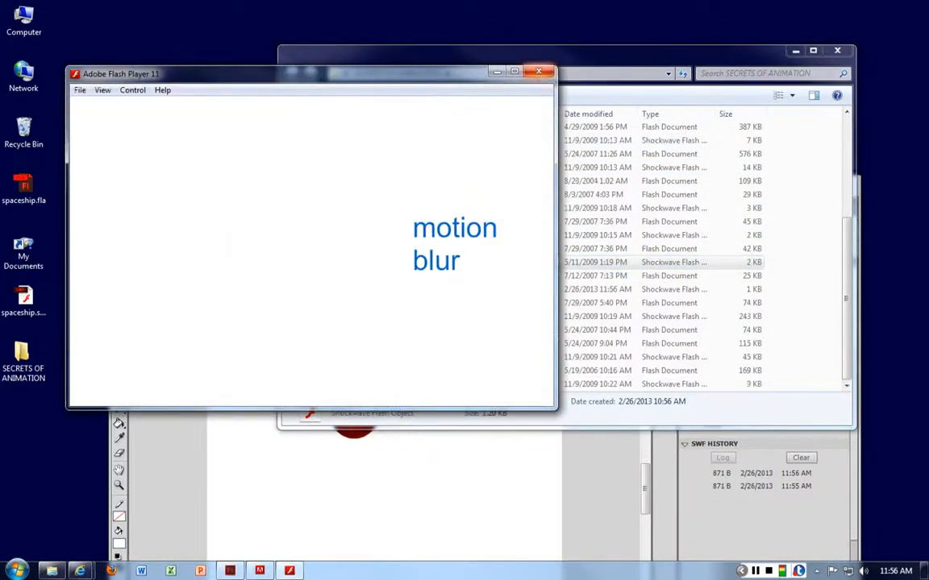
{"action": "left_click_drag", "start_coordinate": [362, 74], "coordinate": [313, 64]}
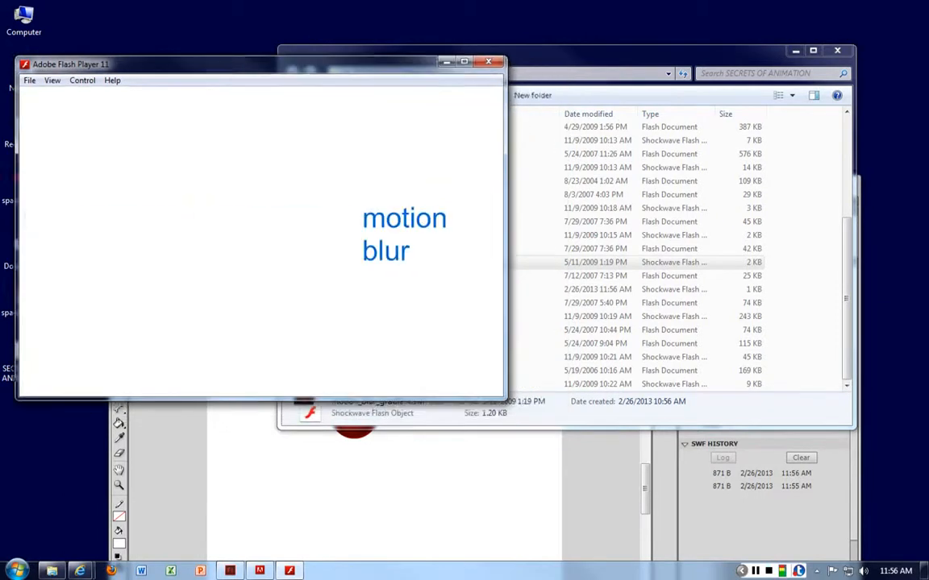
Open motion_blur_gradient.fla in Flash, accepting the default font substitution, and maximize the Flash window
{"action": "left_click", "coordinate": [597, 53]}
{"action": "left_click", "coordinate": [452, 249]}
{"action": "left_click_drag", "start_coordinate": [597, 52], "coordinate": [848, 71]}
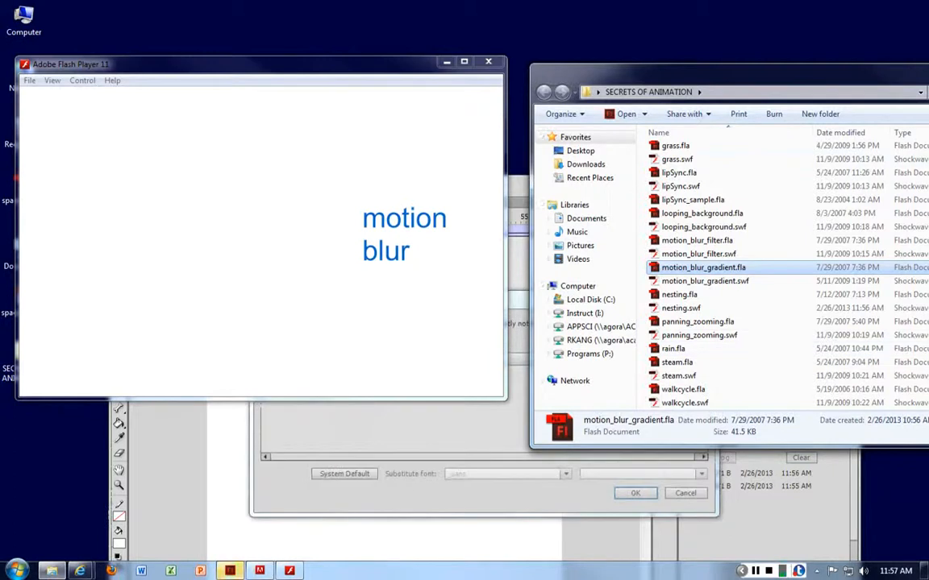
{"action": "left_click", "coordinate": [635, 493]}
{"action": "left_click_drag", "start_coordinate": [564, 182], "coordinate": [564, 67]}
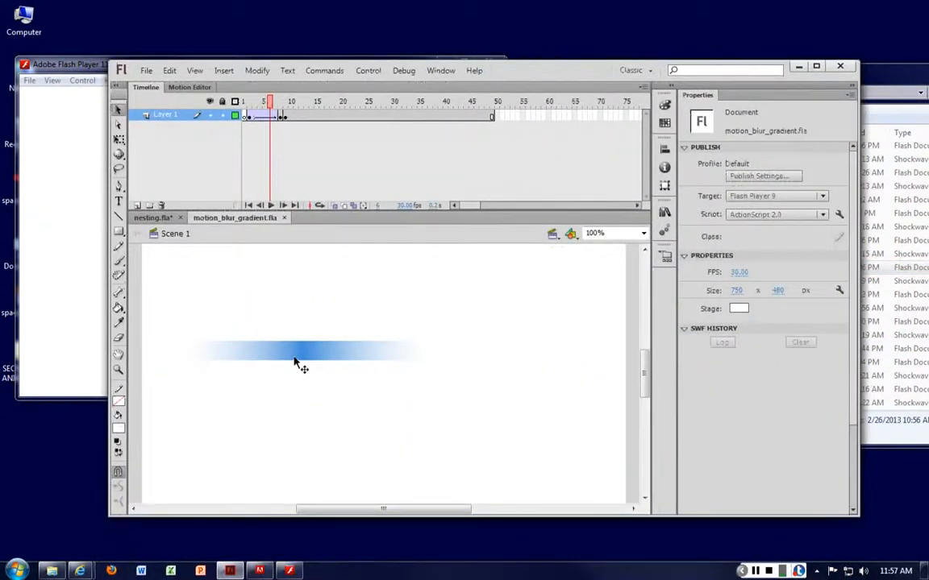
{"action": "left_click", "coordinate": [817, 67]}
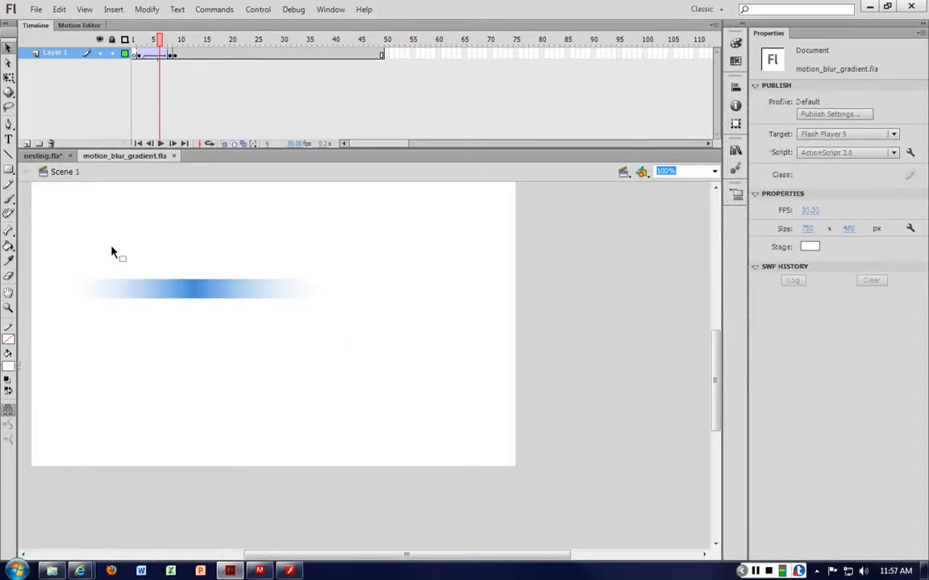
Scrub through the motion blur tween on Layer 1 up to frame 9, and minimize Flash
{"action": "left_click_drag", "start_coordinate": [137, 54], "coordinate": [179, 58]}
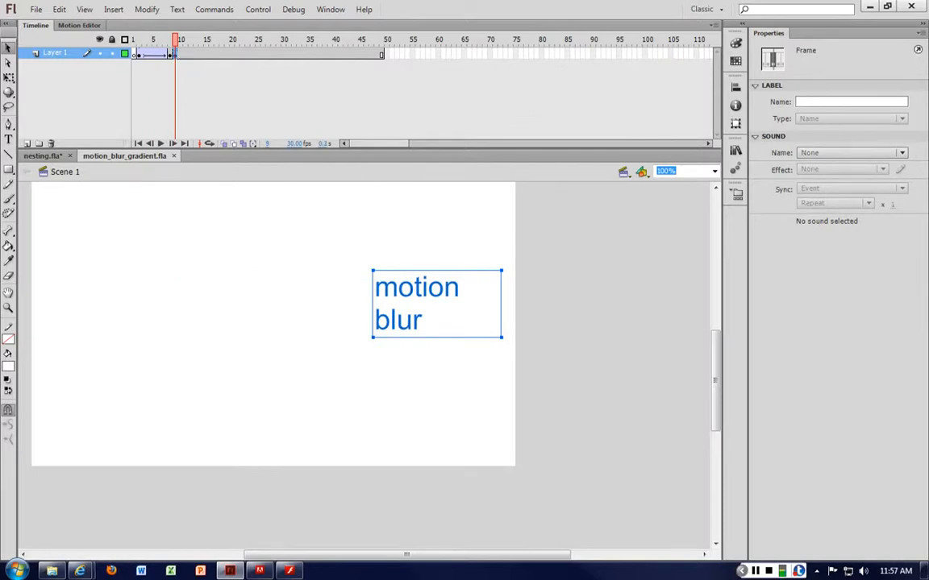
{"action": "left_click_drag", "start_coordinate": [167, 58], "coordinate": [179, 63]}
{"action": "left_click", "coordinate": [870, 7]}
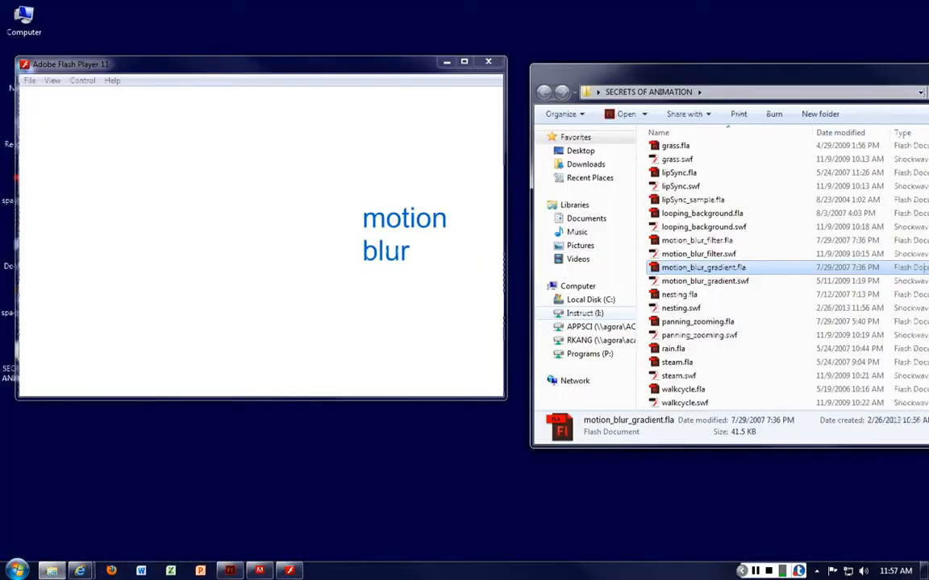
Watch the motion blur playback, close the player, and maximize the SECRETS OF ANIMATION folder window
{"action": "left_click_drag", "start_coordinate": [830, 74], "coordinate": [760, 62]}
{"action": "left_click", "coordinate": [403, 65]}
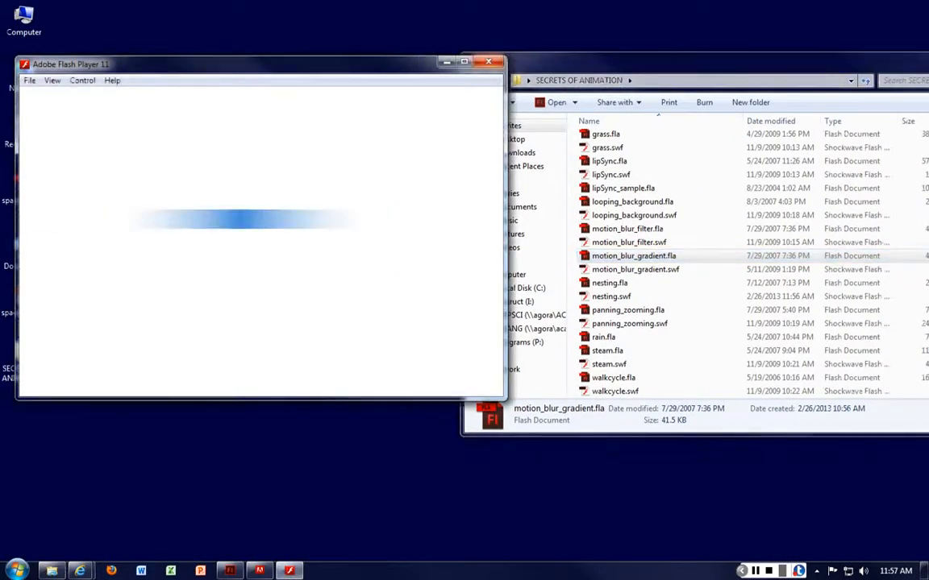
{"action": "left_click", "coordinate": [493, 62]}
{"action": "left_click_drag", "start_coordinate": [580, 63], "coordinate": [394, 41]}
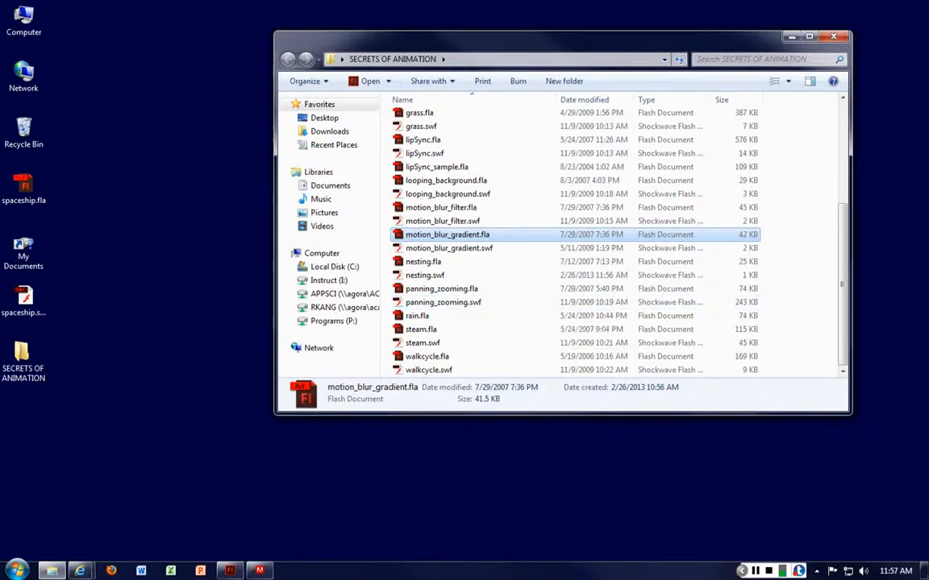
{"action": "left_click", "coordinate": [809, 36]}
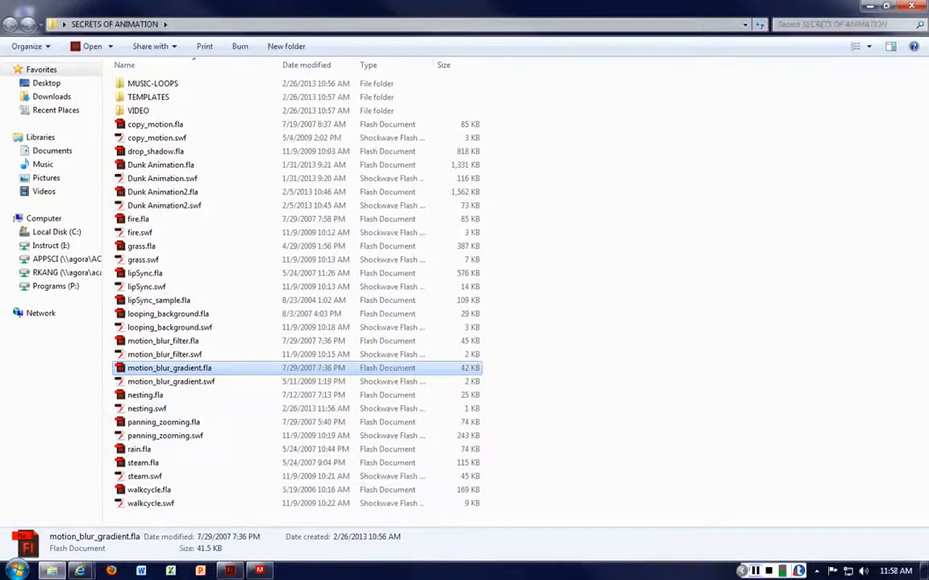
Close the looping_background.swf player and open motion_blur_filter.fla from the folder in Flash
{"action": "left_click", "coordinate": [755, 571]}
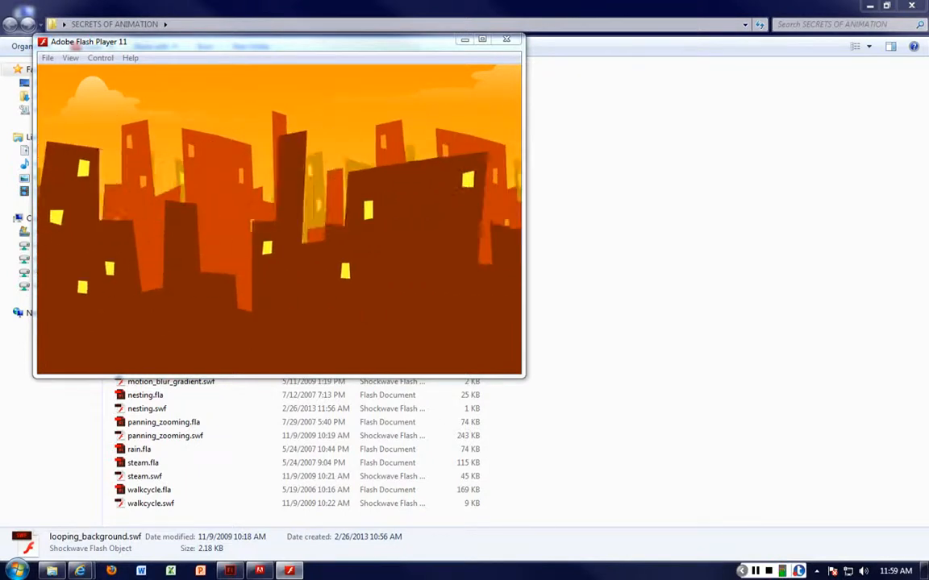
{"action": "left_click", "coordinate": [506, 39]}
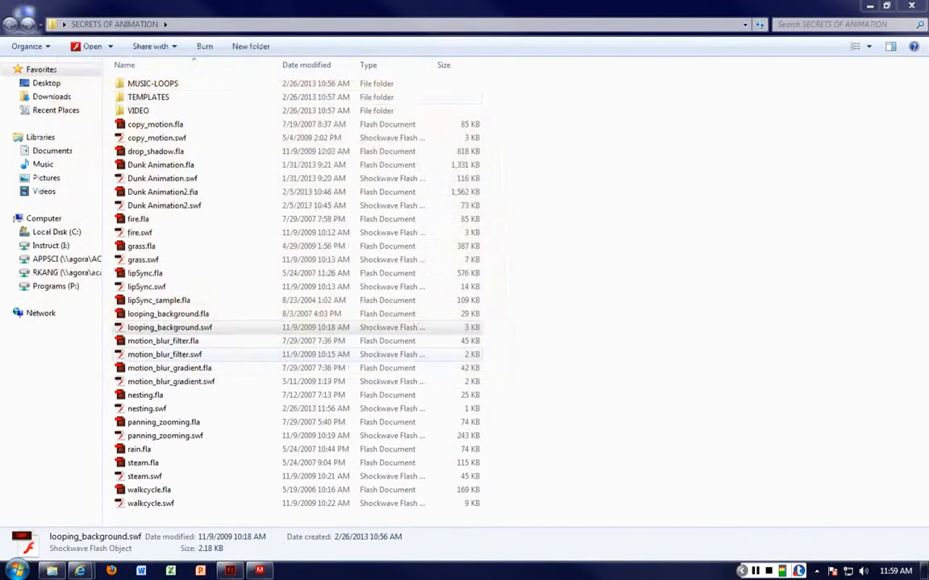
{"action": "left_click", "coordinate": [162, 341]}
{"action": "double_click", "coordinate": [162, 341]}
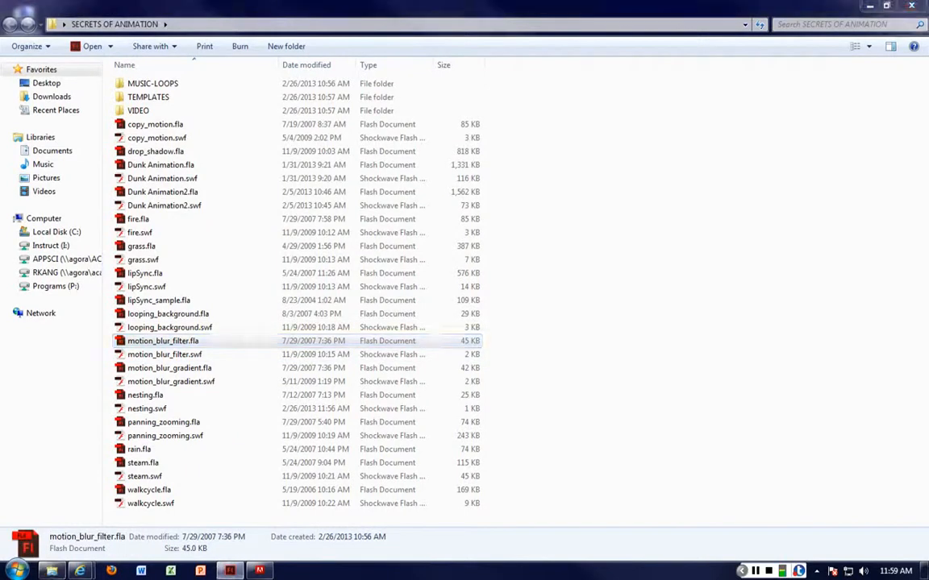
{"action": "key", "text": "Return"}
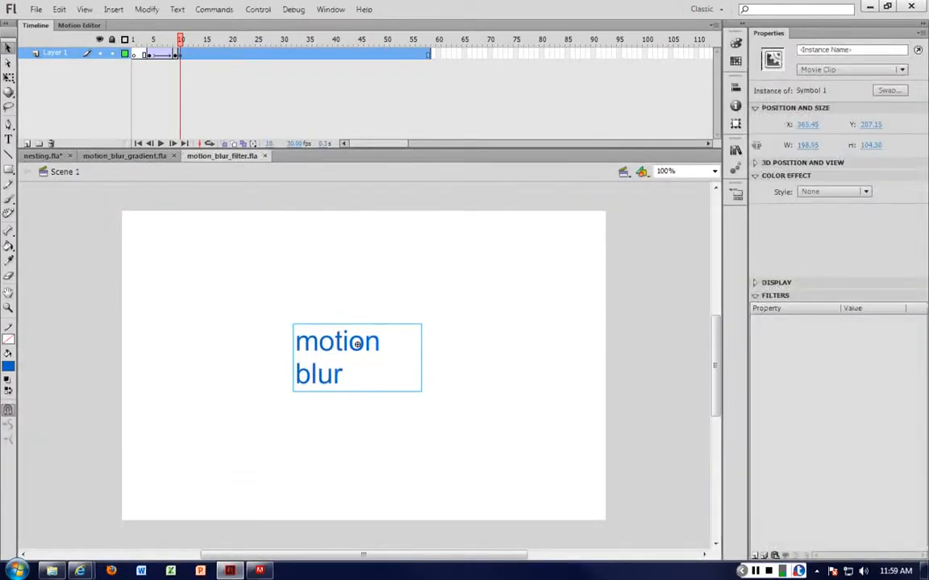
Close all open documents, discarding the changes to nesting.fla, and open looping_background.fla
{"action": "key", "text": "ctrl+w"}
{"action": "key", "text": "ctrl+w"}
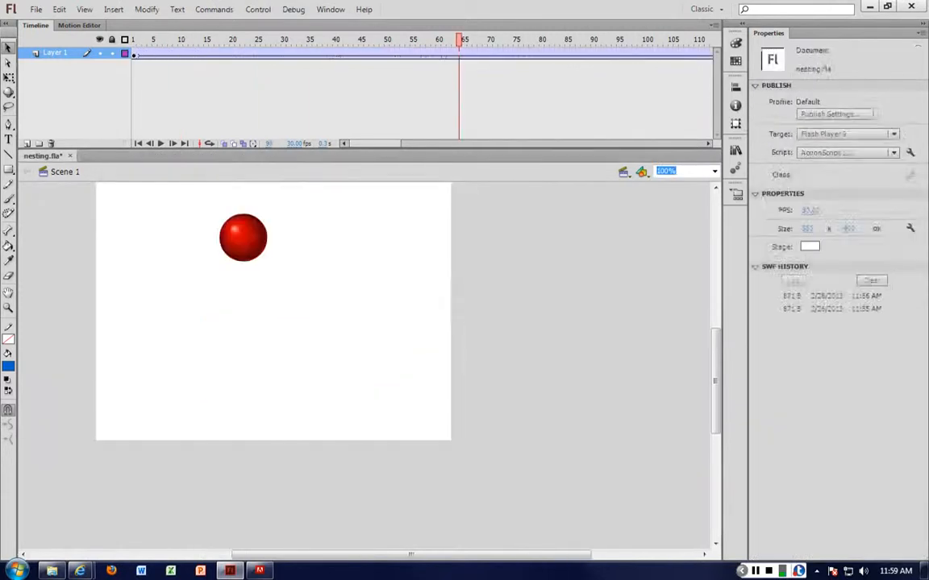
{"action": "key", "text": "ctrl+w"}
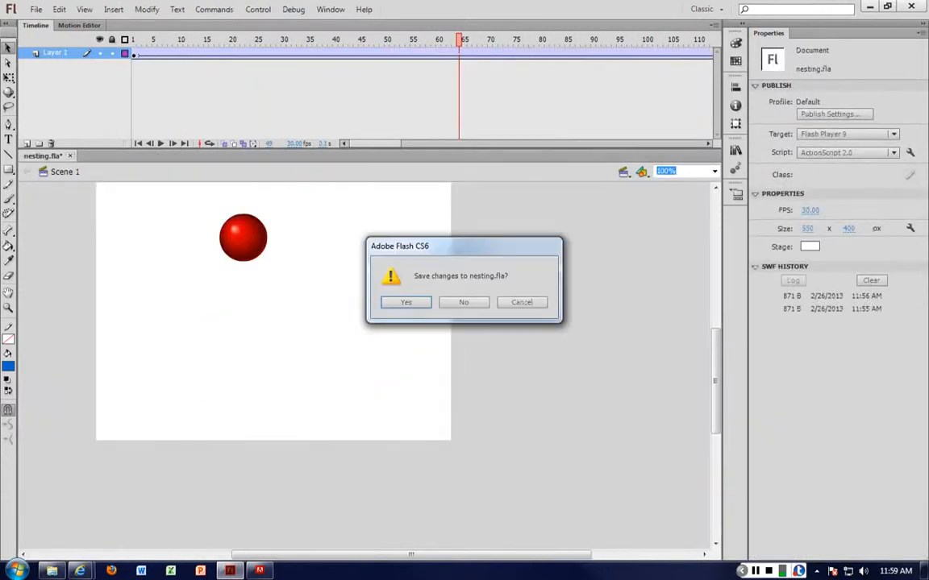
{"action": "key", "text": "n"}
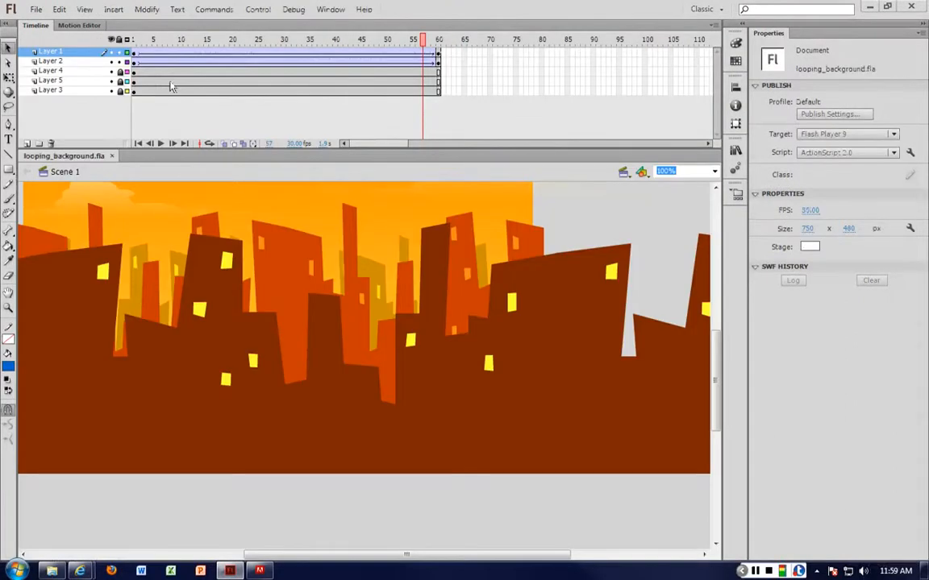
Look over the layers of looping_background.fla at frame 5 and show the whole city artwork at 25% zoom
{"action": "left_click", "coordinate": [155, 82]}
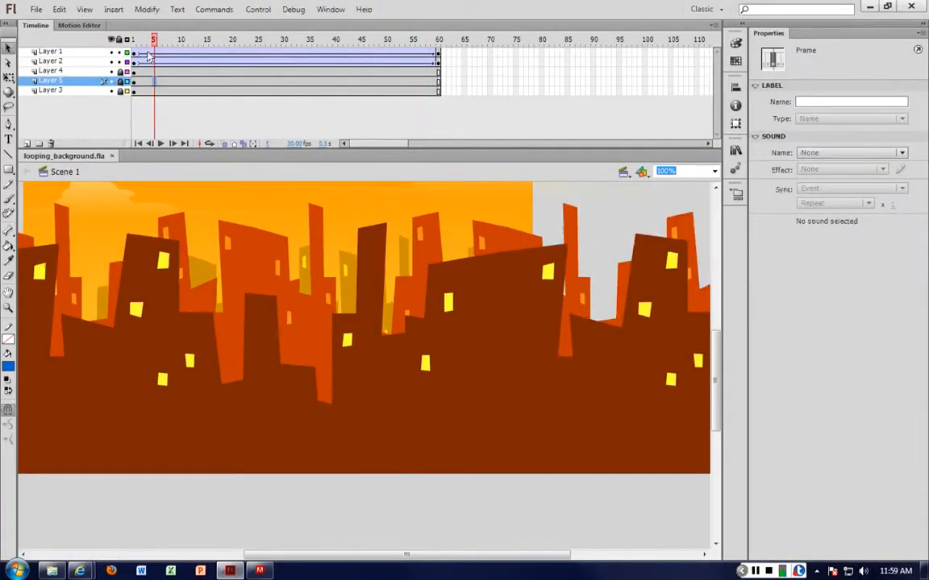
{"action": "left_click", "coordinate": [480, 331]}
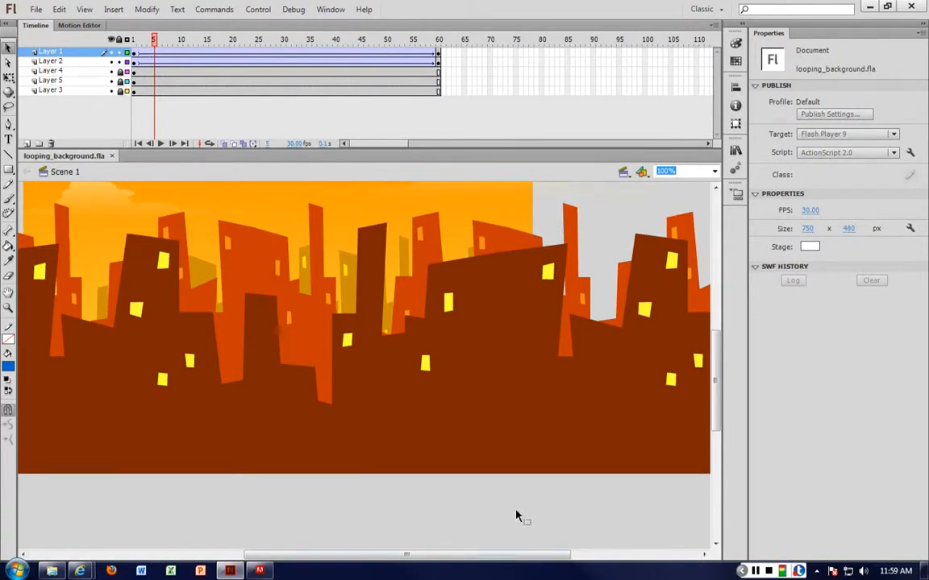
{"action": "key", "text": "ctrl+minus"}
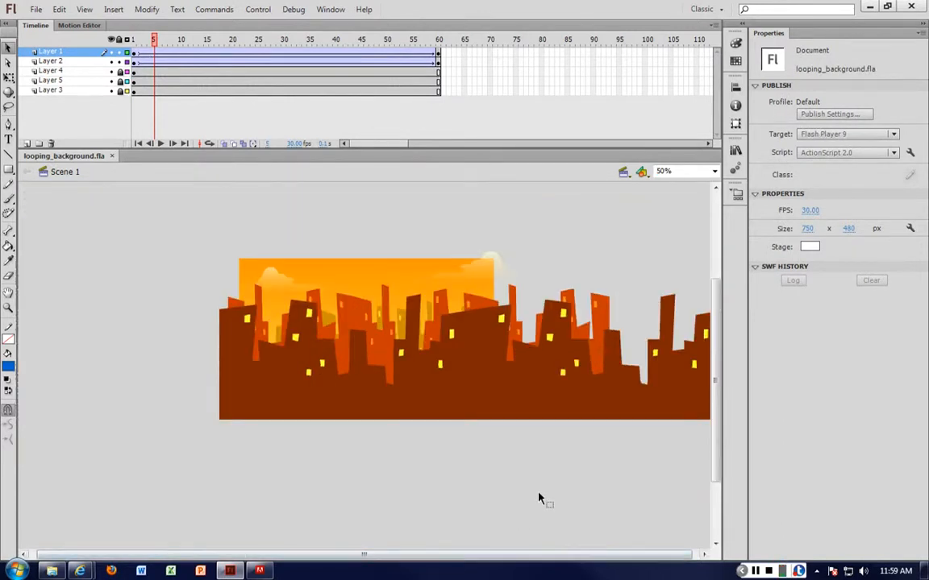
{"action": "key", "text": "ctrl+minus"}
Try moving the dark foreground skyline on Layer 1 below the other artwork at frame 5, and undo the changes
{"action": "left_click_drag", "start_coordinate": [269, 360], "coordinate": [269, 416]}
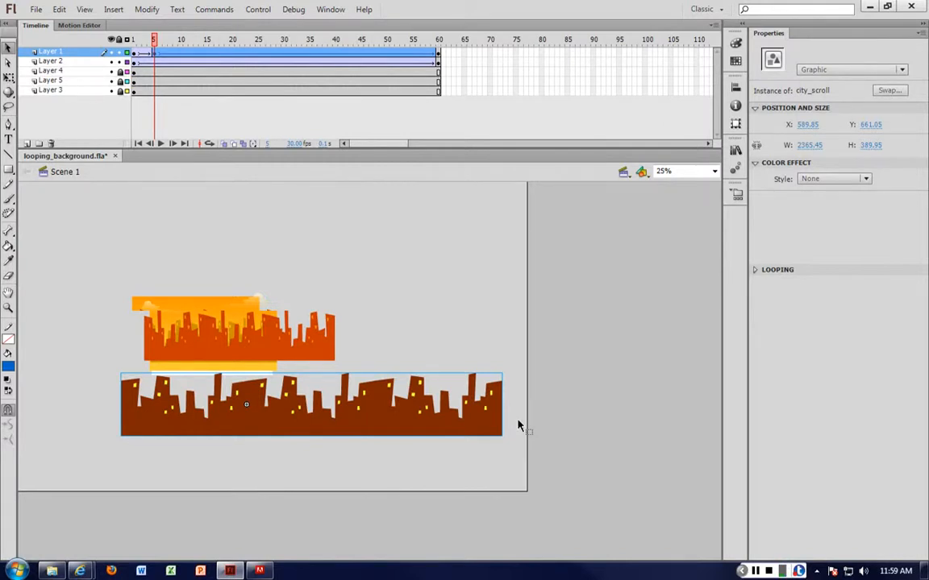
{"action": "left_click", "coordinate": [282, 350]}
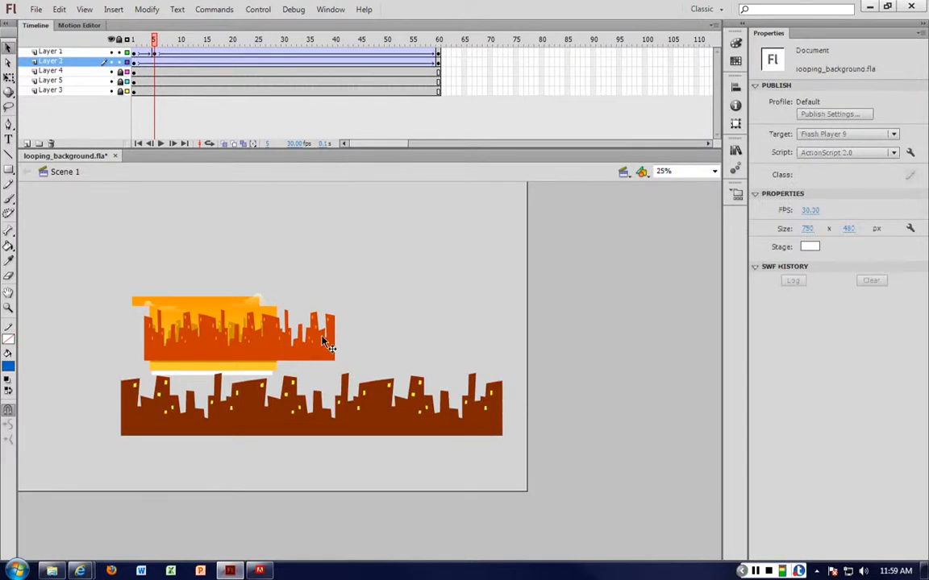
{"action": "key", "text": "ctrl+z"}
{"action": "key", "text": "ctrl+z"}
At frame 1 of Layer 1, move the city_scroll skyline down below the other artwork, to about X 727, Y 835
{"action": "left_click", "coordinate": [254, 200]}
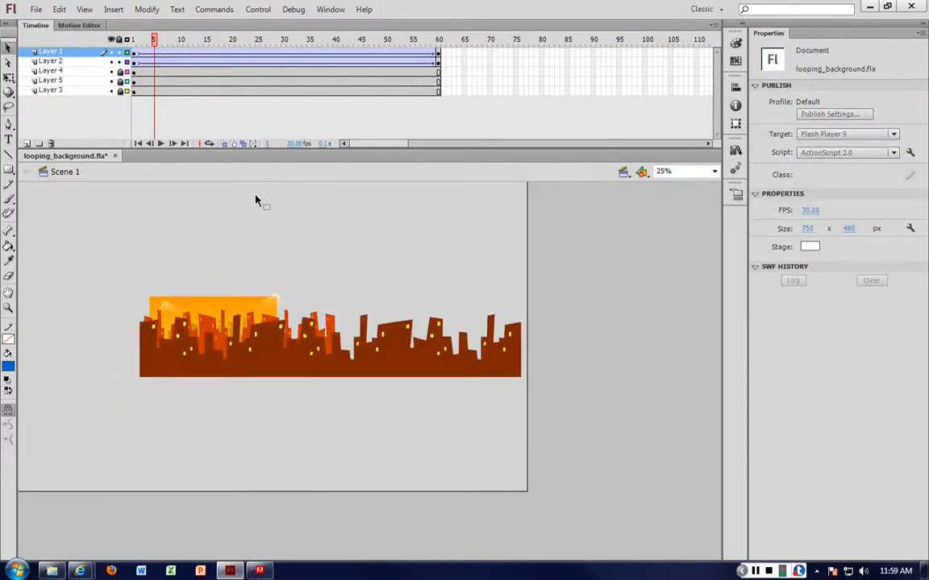
{"action": "left_click", "coordinate": [133, 53]}
{"action": "left_click_drag", "start_coordinate": [265, 348], "coordinate": [260, 442]}
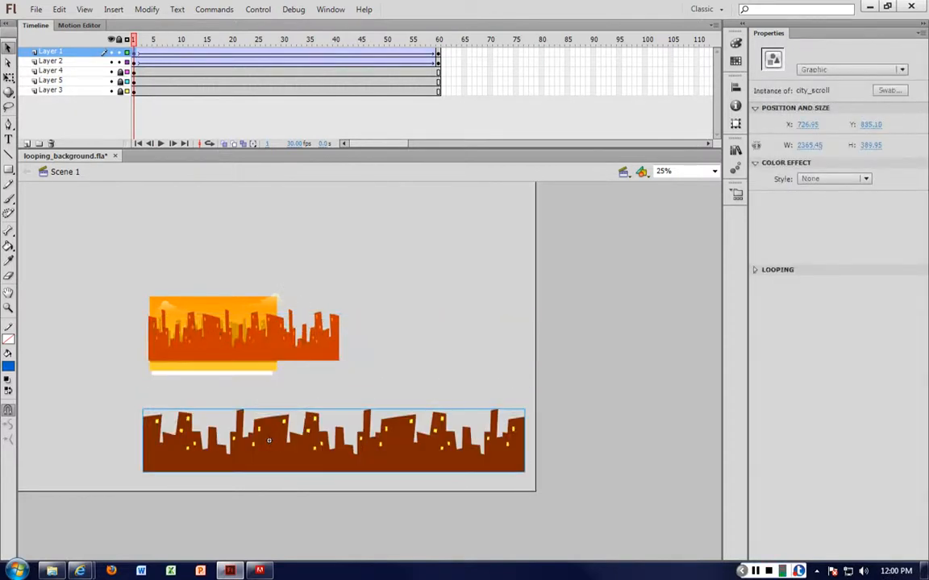
Scrub the Layer 1 tween forward to frame 18 and back to frame 1, and undo the dark skyline's last move
{"action": "left_click_drag", "start_coordinate": [155, 53], "coordinate": [223, 55]}
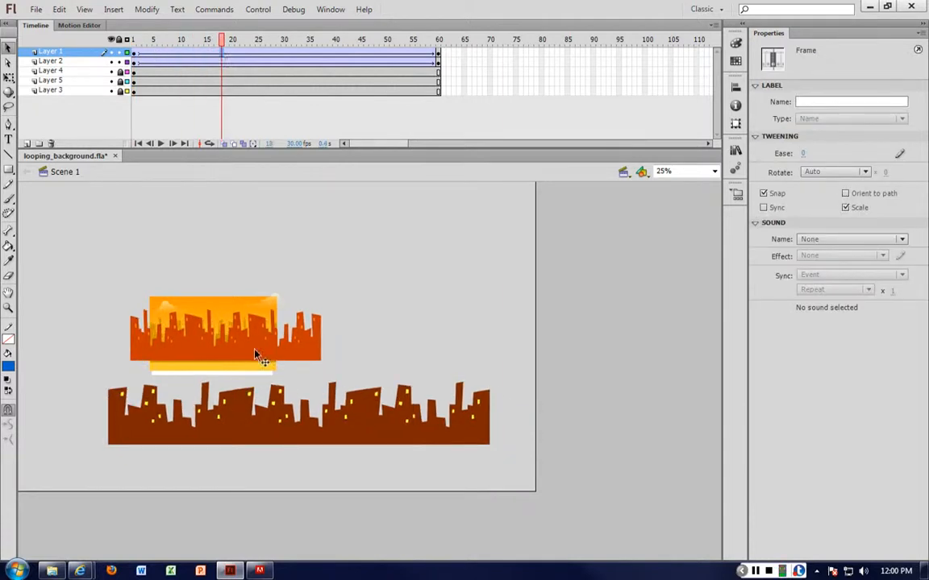
{"action": "left_click", "coordinate": [348, 95]}
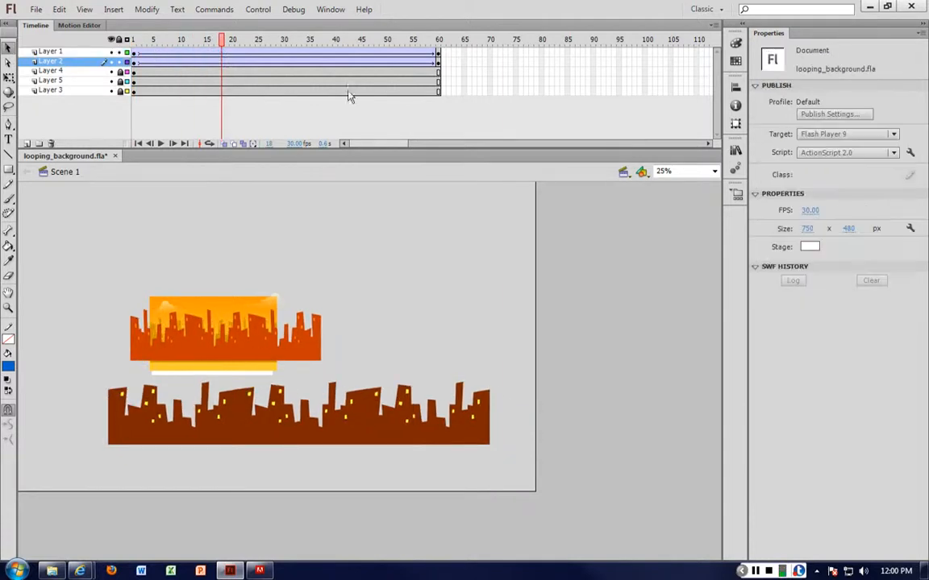
{"action": "left_click", "coordinate": [345, 405]}
{"action": "key", "text": "comma"}
{"action": "key", "text": "comma"}
{"action": "key", "text": "comma"}
{"action": "key", "text": "comma"}
{"action": "key", "text": "comma"}
{"action": "key", "text": "comma"}
{"action": "key", "text": "comma"}
{"action": "key", "text": "comma"}
{"action": "key", "text": "comma"}
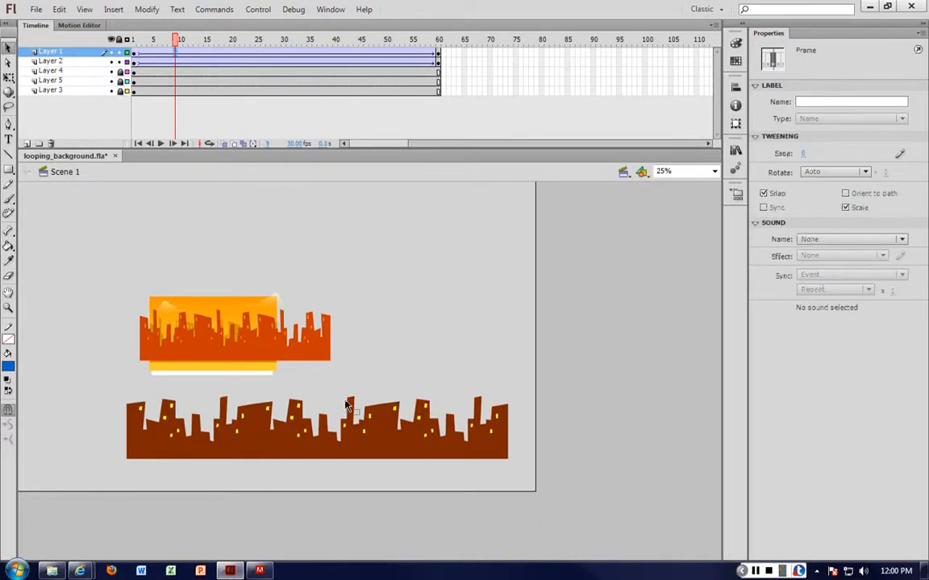
{"action": "key", "text": "comma"}
{"action": "key", "text": "comma"}
{"action": "key", "text": "comma"}
{"action": "key", "text": "comma"}
{"action": "key", "text": "comma"}
{"action": "key", "text": "comma"}
{"action": "key", "text": "comma"}
{"action": "key", "text": "comma"}
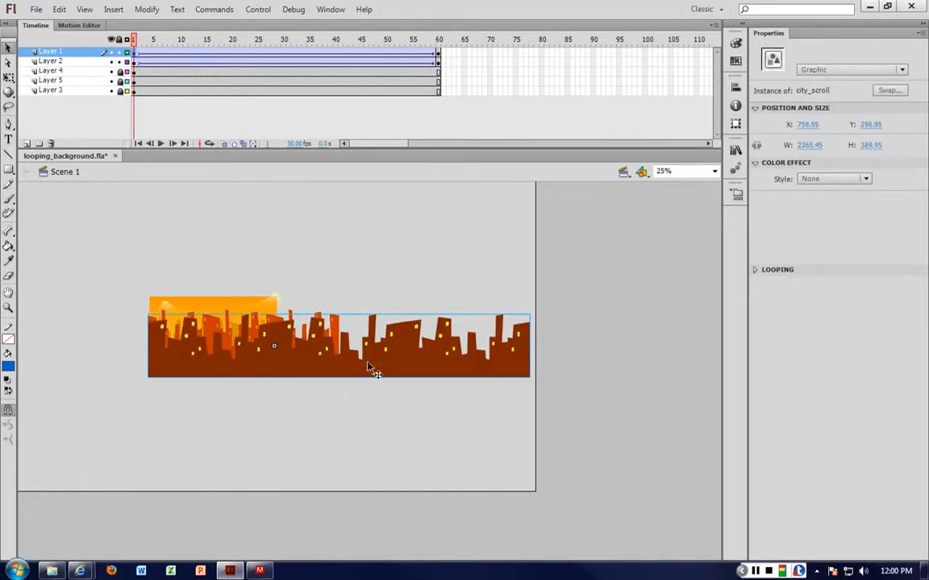
Try spreading the skylines at frame 1, Layer 1's to about X 779, Y 741 and Layer 2's to X 888, Y -269, and undo both moves
{"action": "left_click_drag", "start_coordinate": [390, 357], "coordinate": [393, 429]}
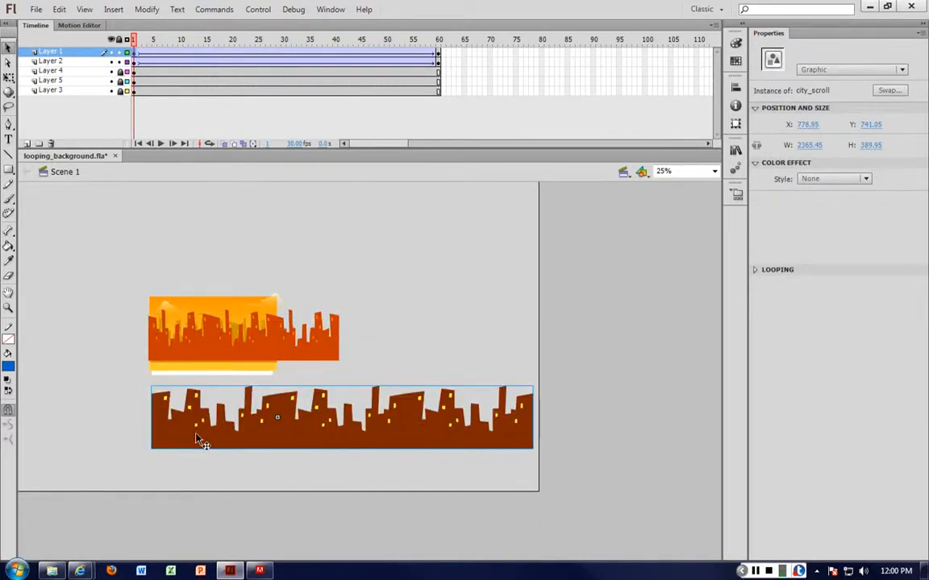
{"action": "left_click_drag", "start_coordinate": [223, 326], "coordinate": [241, 268]}
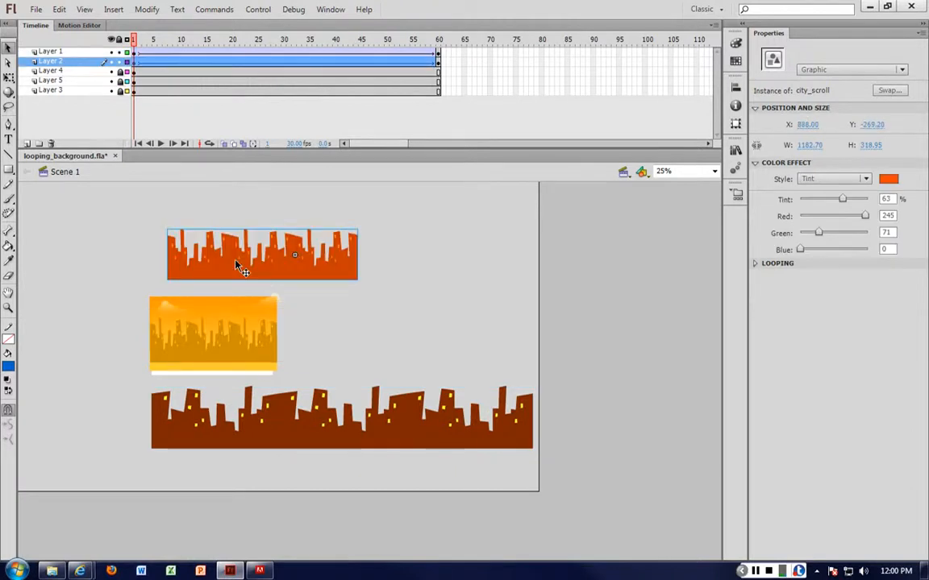
{"action": "left_click", "coordinate": [219, 353]}
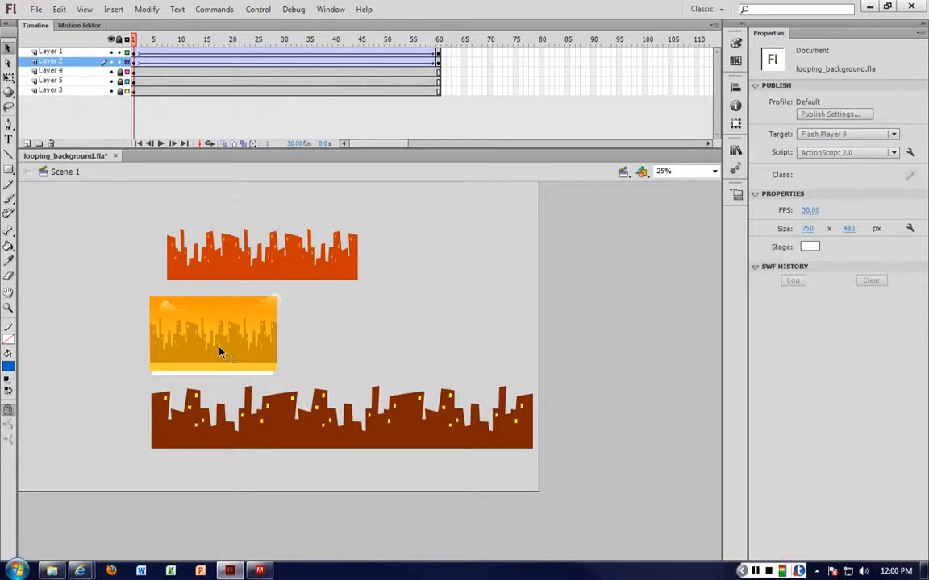
{"action": "left_click", "coordinate": [294, 445]}
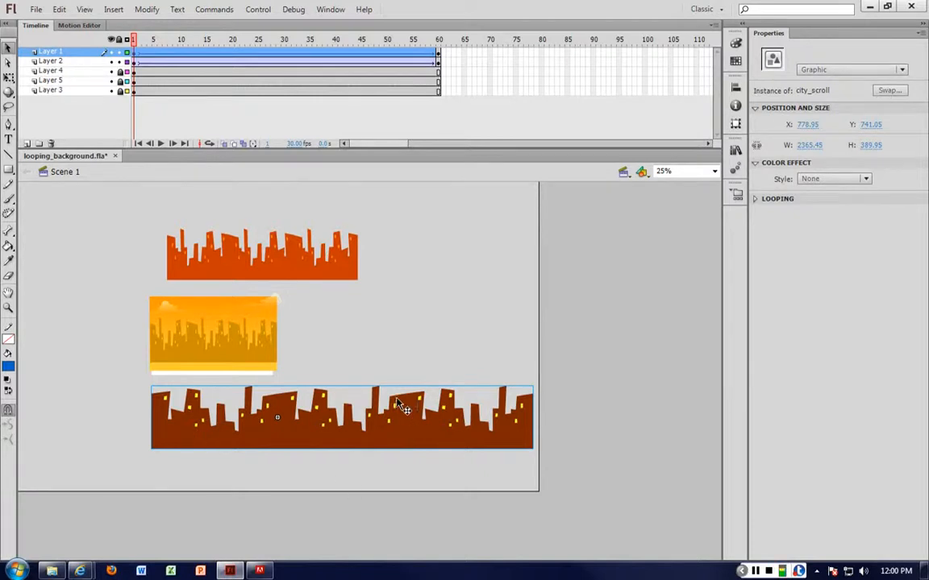
{"action": "left_click", "coordinate": [323, 264]}
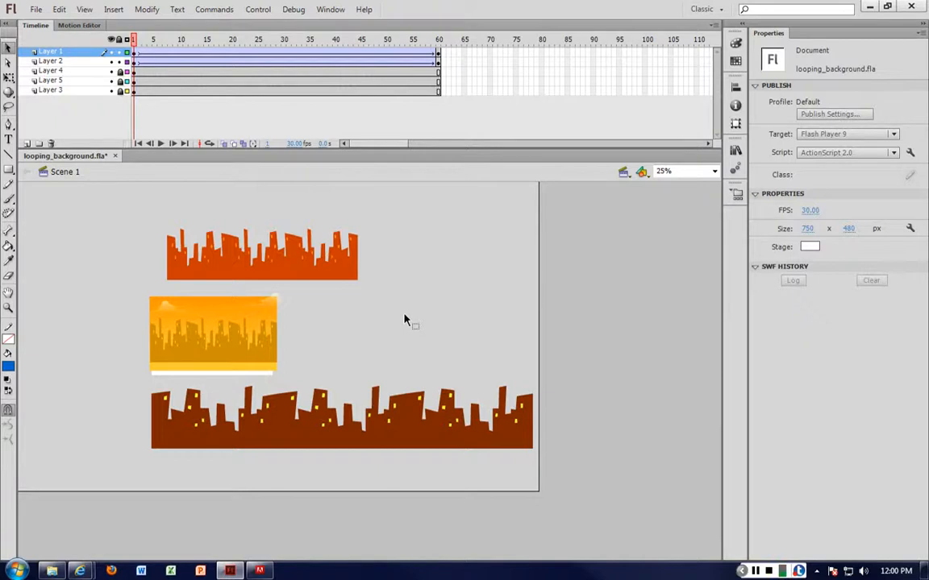
{"action": "key", "text": "ctrl+z"}
{"action": "key", "text": "ctrl+z"}
{"action": "key", "text": "ctrl+z"}
{"action": "key", "text": "ctrl+z"}
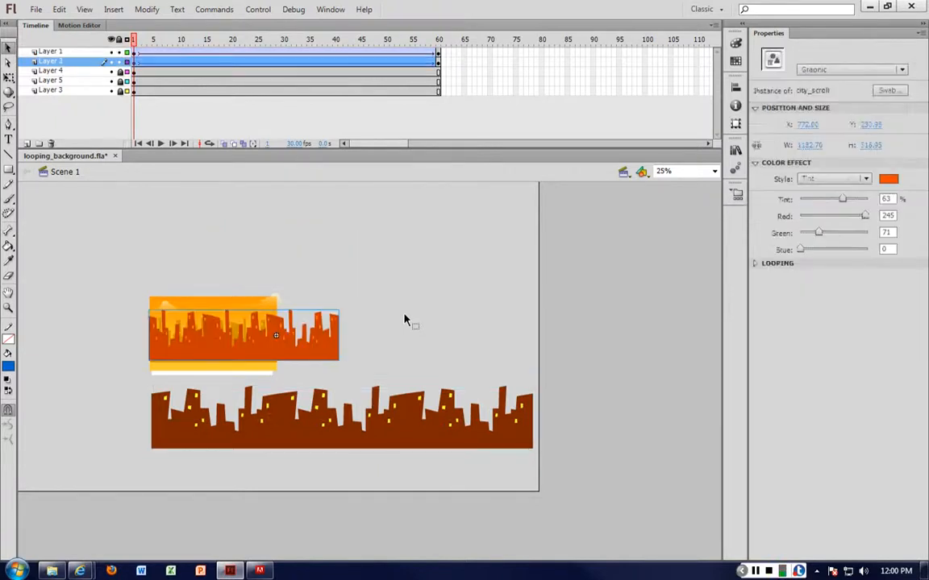
Test the looping movie with all layers shown, and test it again with Layer 2 hidden
{"action": "key", "text": "ctrl+Return"}
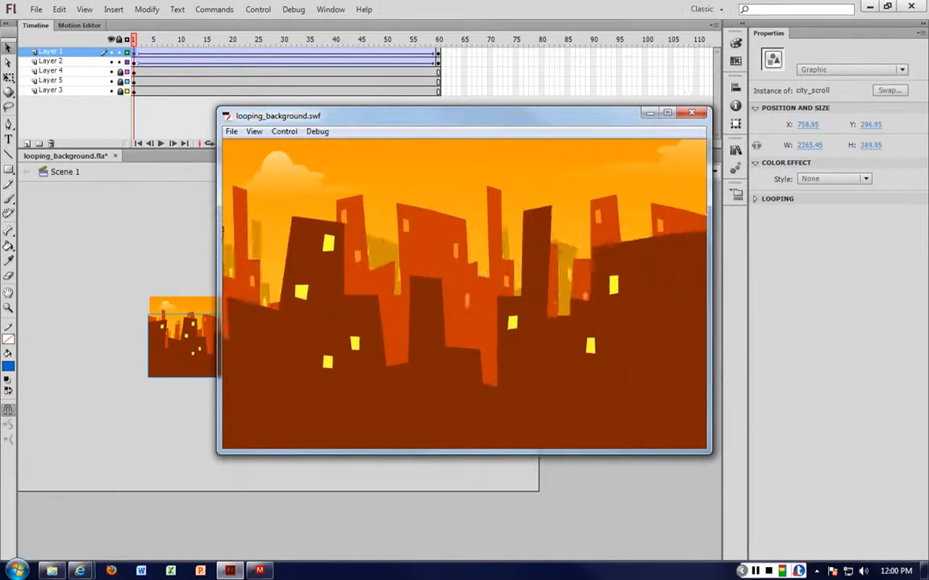
{"action": "key", "text": "ctrl+w"}
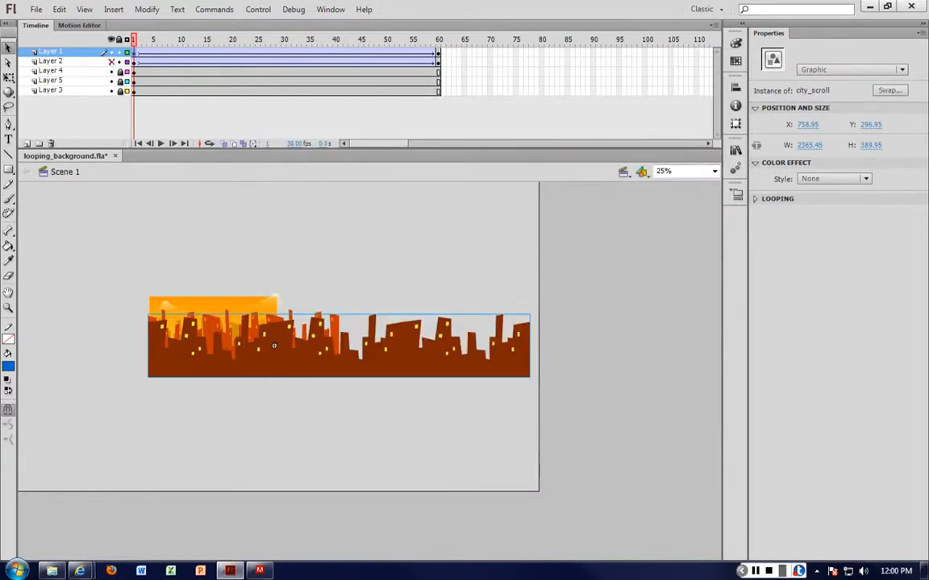
{"action": "left_click", "coordinate": [253, 254]}
{"action": "key", "text": "ctrl+Return"}
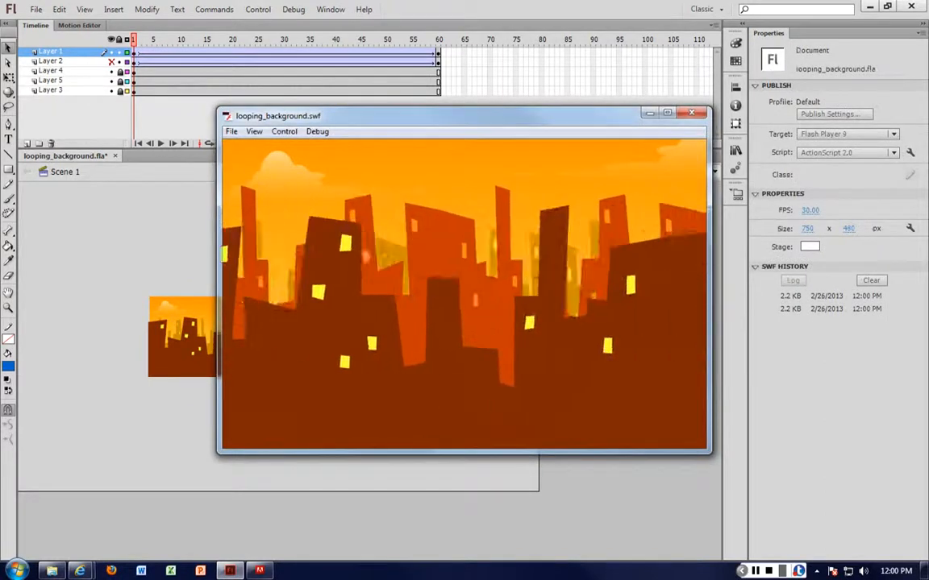
{"action": "key", "text": "ctrl+w"}
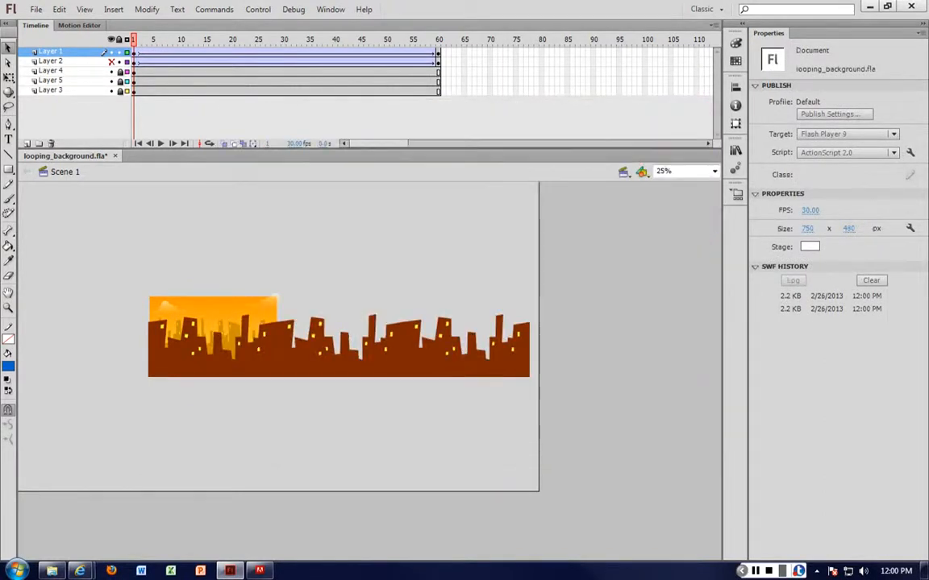
Delete Layer 2 and test the movie without its orange skyline
{"action": "left_click", "coordinate": [105, 62]}
{"action": "left_click", "coordinate": [51, 143]}
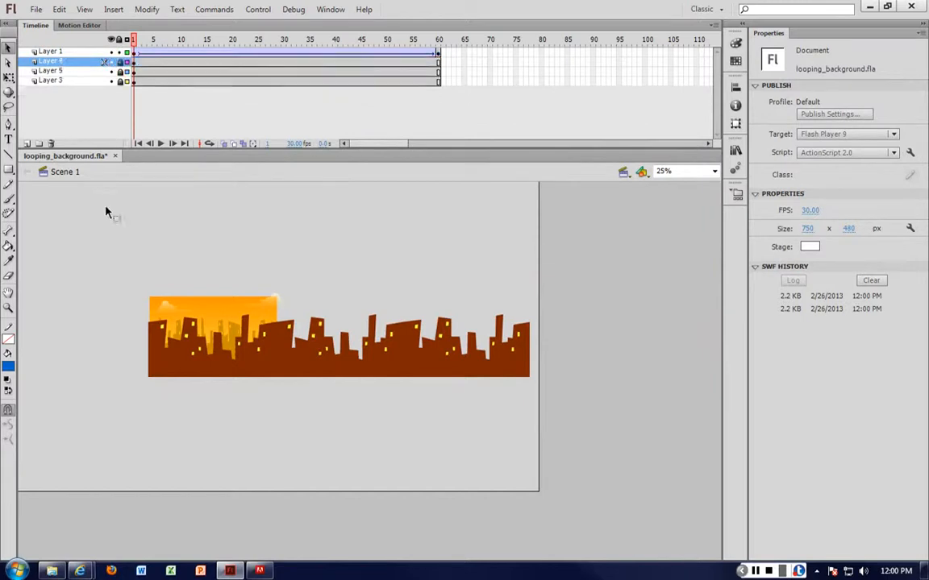
{"action": "key", "text": "ctrl+Return"}
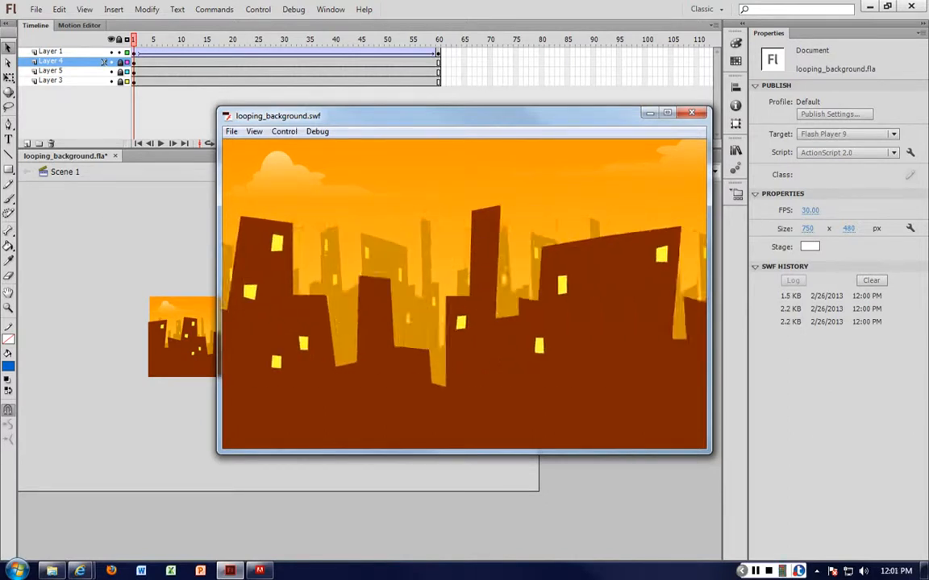
{"action": "left_click", "coordinate": [692, 113]}
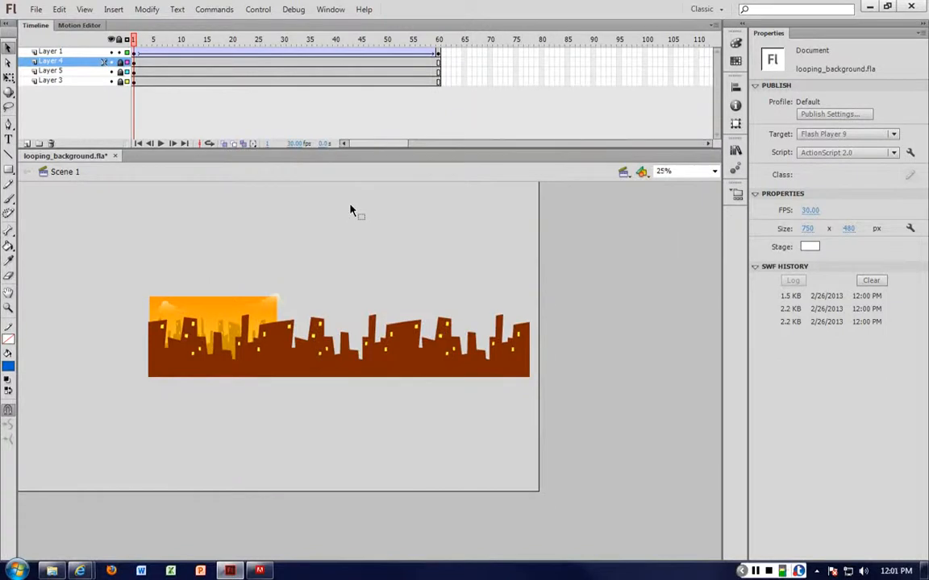
Undo the deletion of Layer 2 and make the layer visible again
{"action": "key", "text": "ctrl+z"}
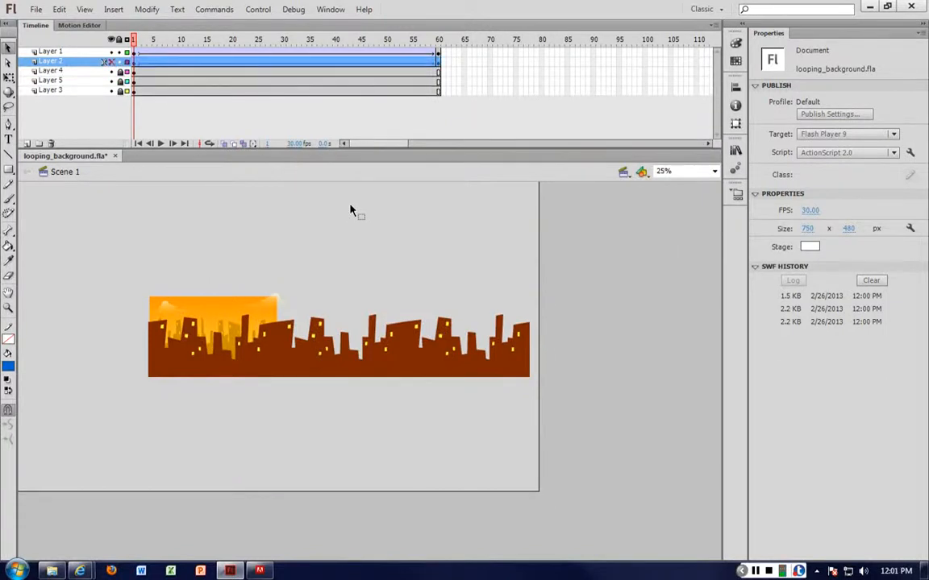
{"action": "left_click", "coordinate": [112, 62]}
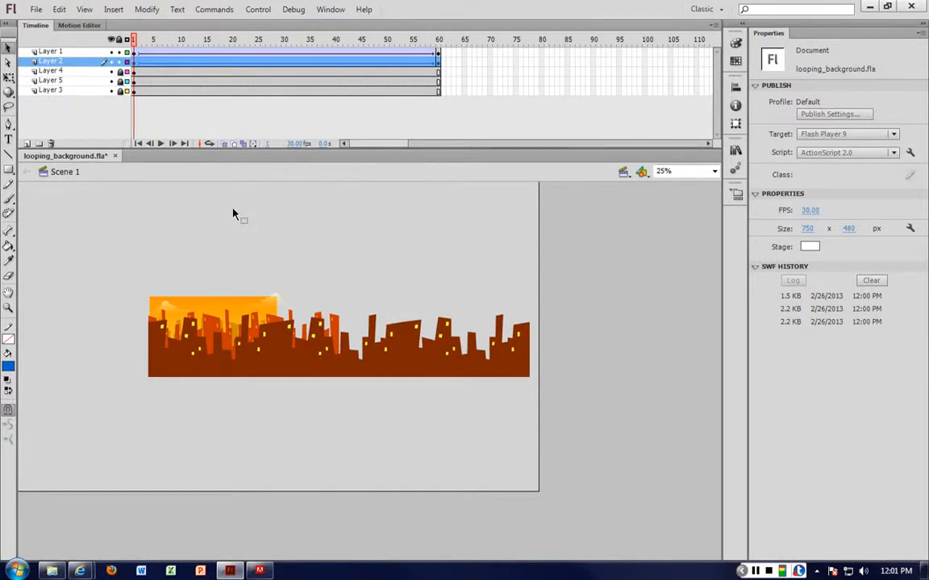
At frame 1, move Layer 1's skyline down to about X 739, Y 595 and Layer 2's skyline down to about X 772, Y 307
{"action": "left_click_drag", "start_coordinate": [377, 356], "coordinate": [428, 411]}
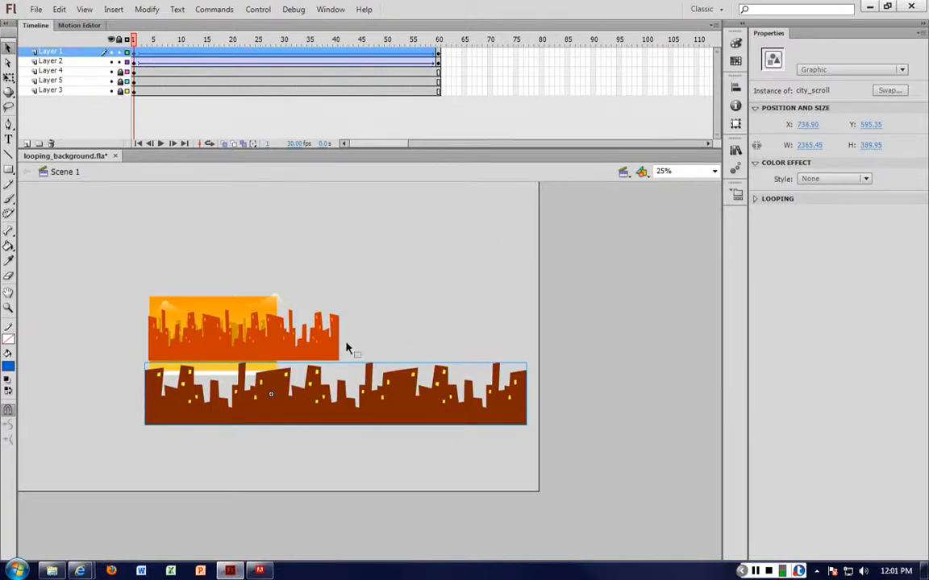
{"action": "left_click", "coordinate": [307, 348]}
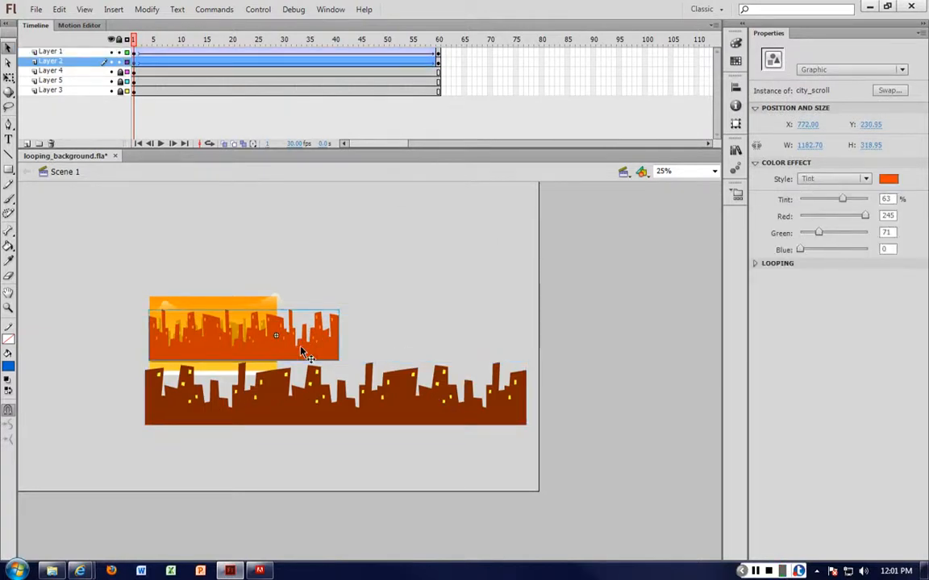
{"action": "left_click_drag", "start_coordinate": [302, 349], "coordinate": [321, 362]}
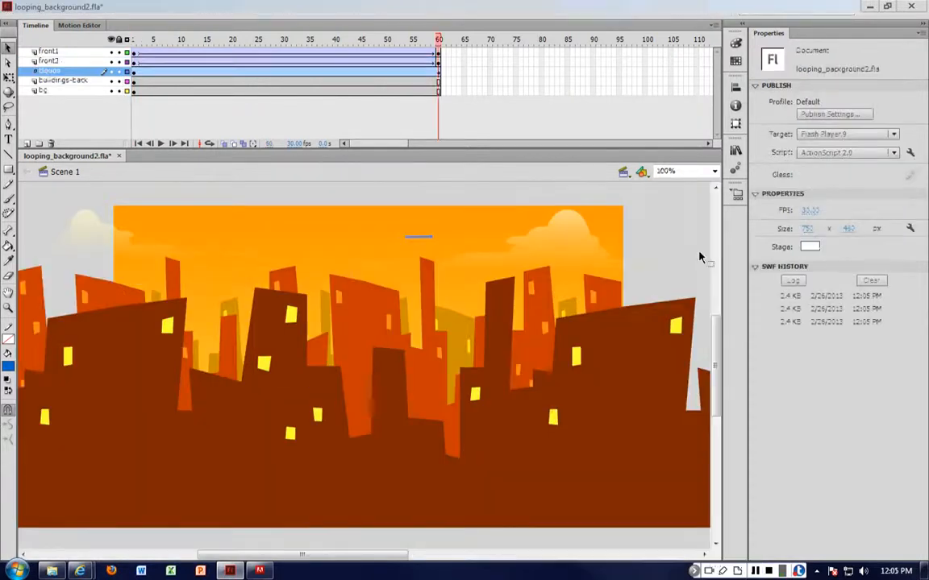
Test the movie of looping_background2.fla and reposition the test window to compare it with the stage artwork
{"action": "key", "text": "ctrl+Return"}
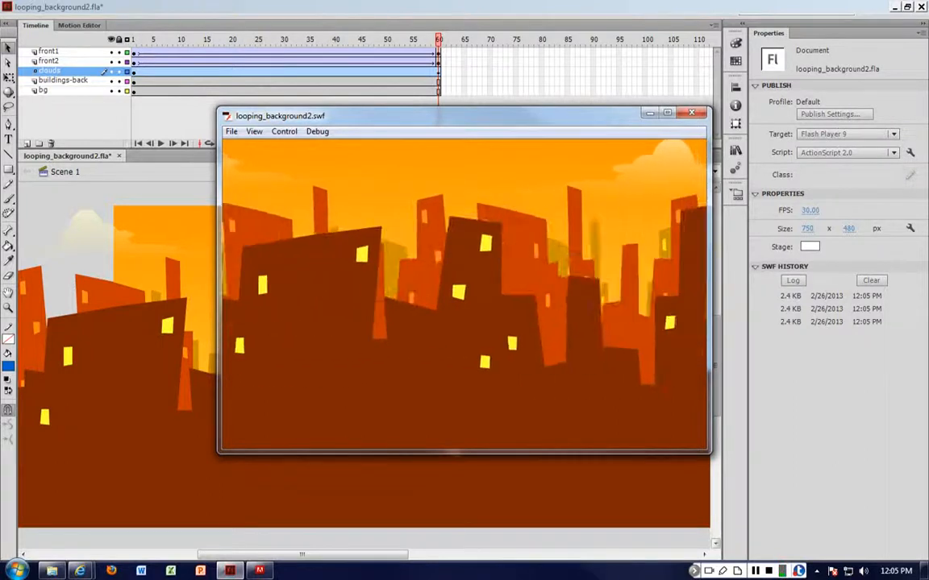
{"action": "left_click_drag", "start_coordinate": [383, 116], "coordinate": [526, 313]}
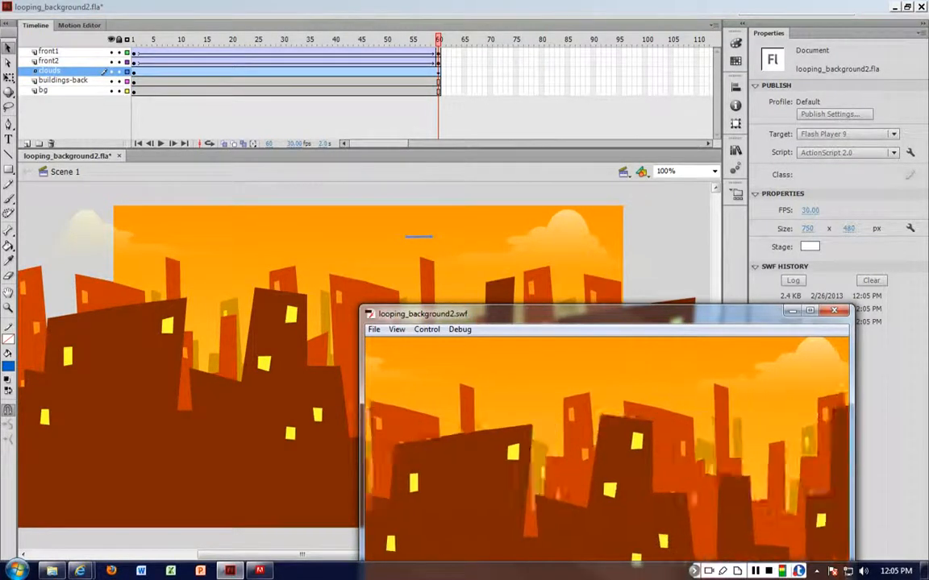
{"action": "left_click_drag", "start_coordinate": [564, 313], "coordinate": [485, 215]}
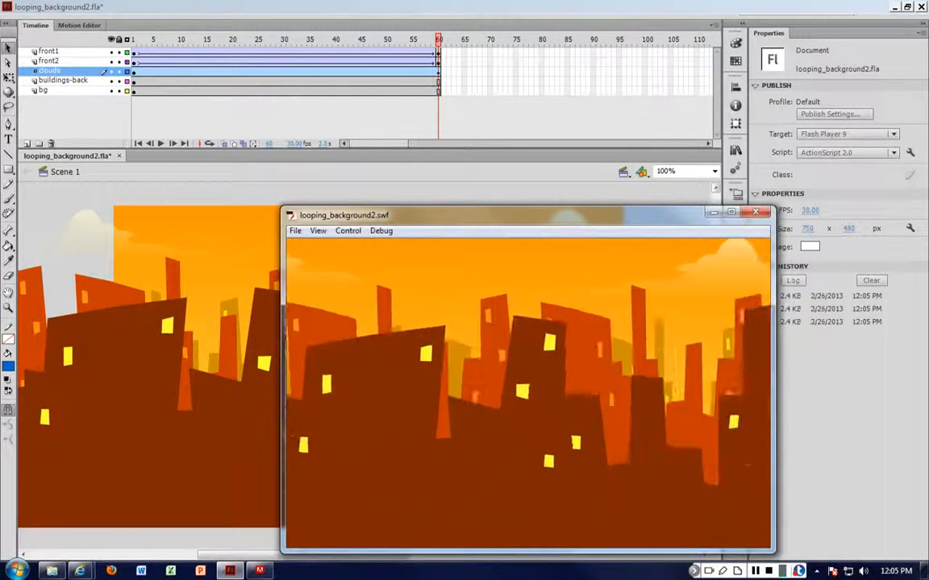